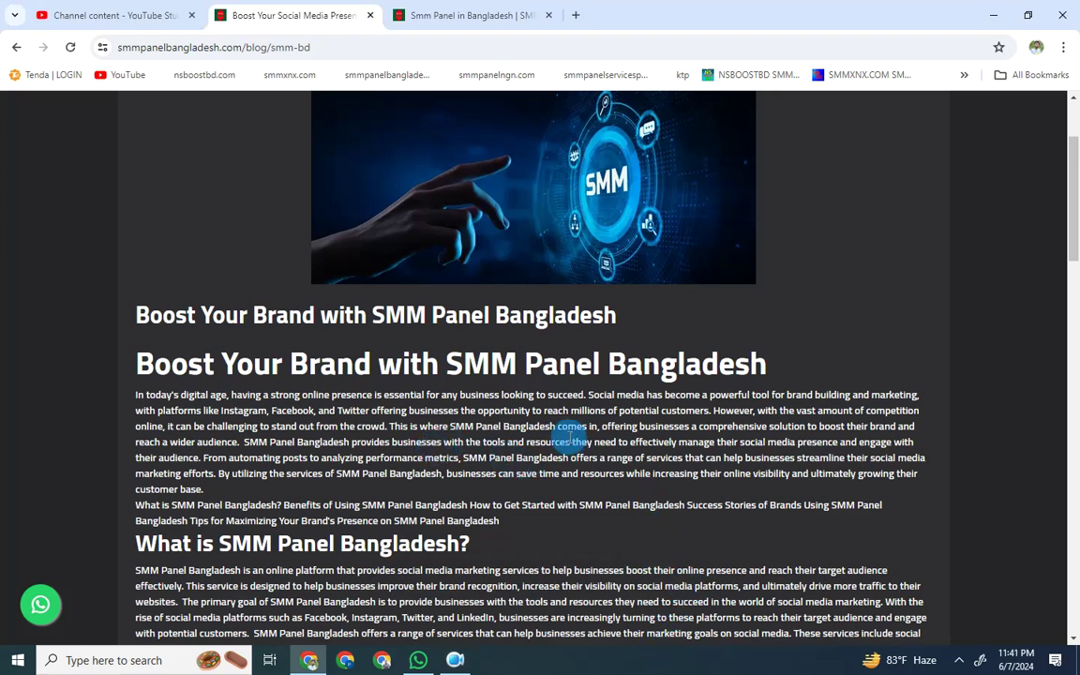
{"action": "scroll", "coordinate": [570, 437], "scroll_direction": "up", "scroll_amount": 2}
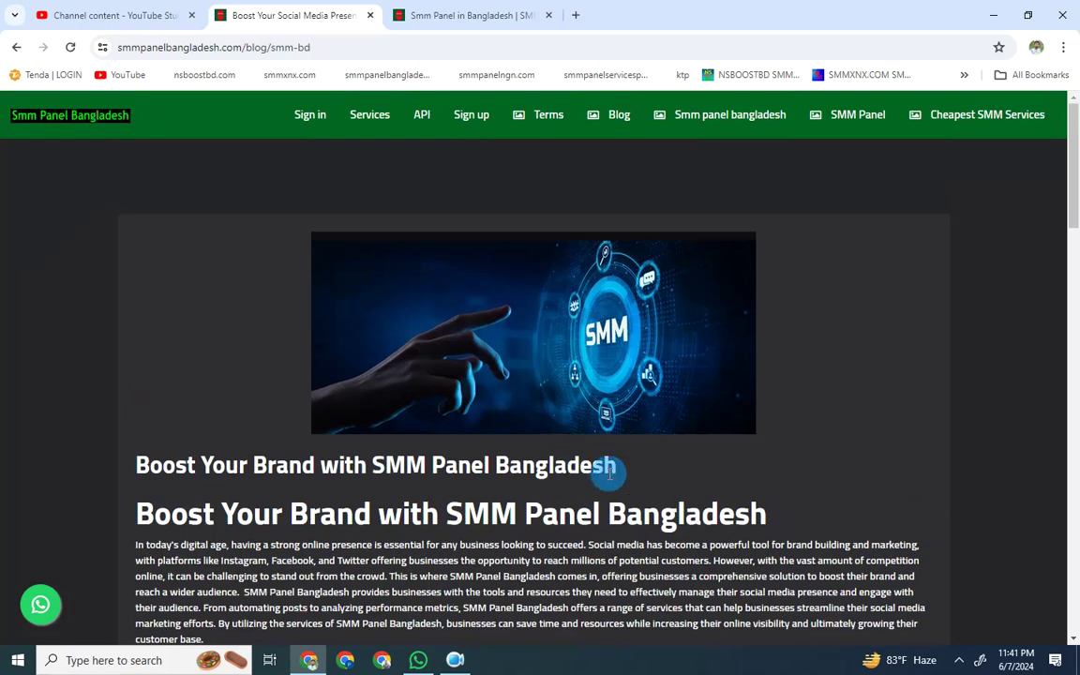
{"action": "scroll", "coordinate": [743, 461], "scroll_direction": "down", "scroll_amount": 3}
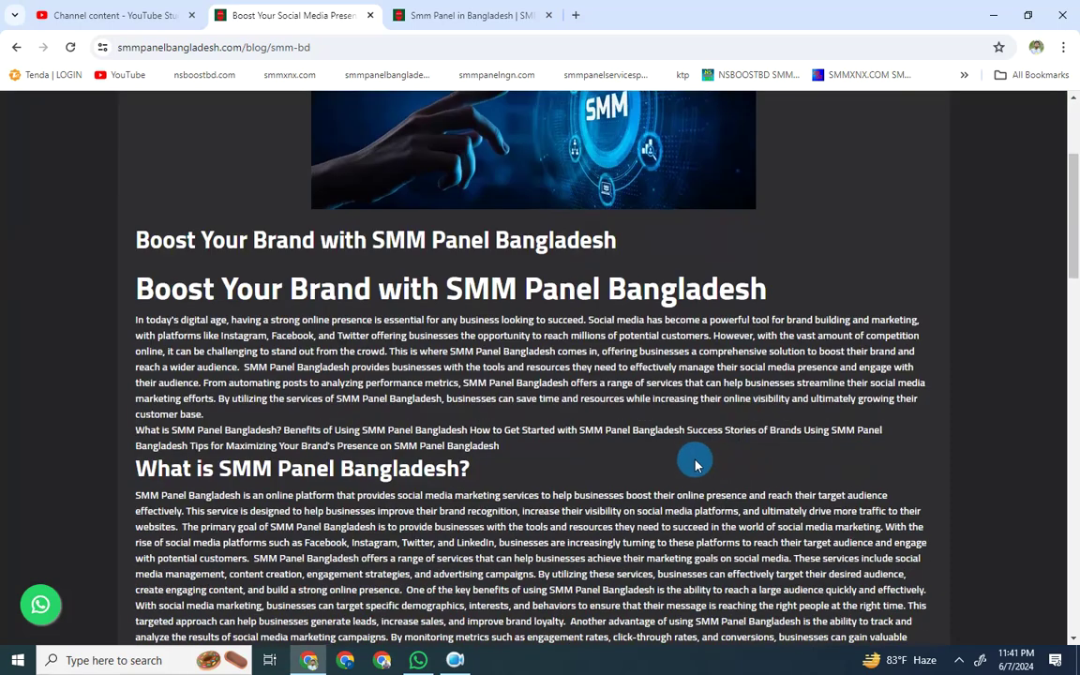
{"action": "scroll", "coordinate": [695, 465], "scroll_direction": "down", "scroll_amount": 3}
{"action": "scroll", "coordinate": [711, 453], "scroll_direction": "up", "scroll_amount": 3}
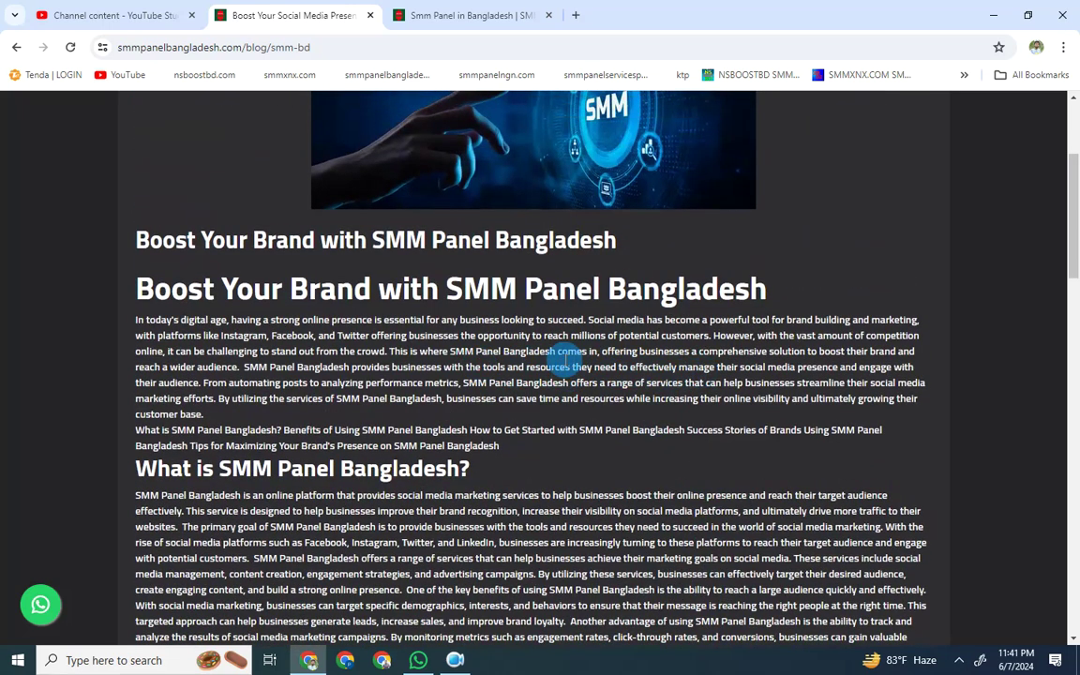
{"action": "scroll", "coordinate": [611, 368], "scroll_direction": "down", "scroll_amount": 2}
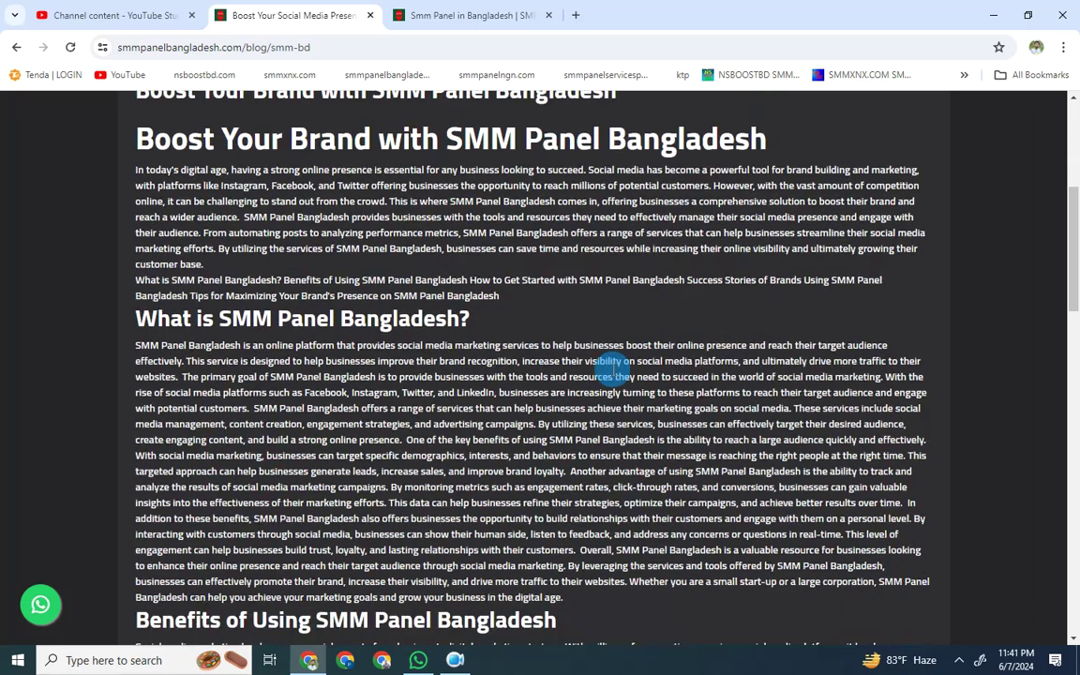
{"action": "scroll", "coordinate": [611, 369], "scroll_direction": "down", "scroll_amount": 4}
{"action": "scroll", "coordinate": [614, 375], "scroll_direction": "up", "scroll_amount": 4}
{"action": "scroll", "coordinate": [616, 380], "scroll_direction": "up", "scroll_amount": 5}
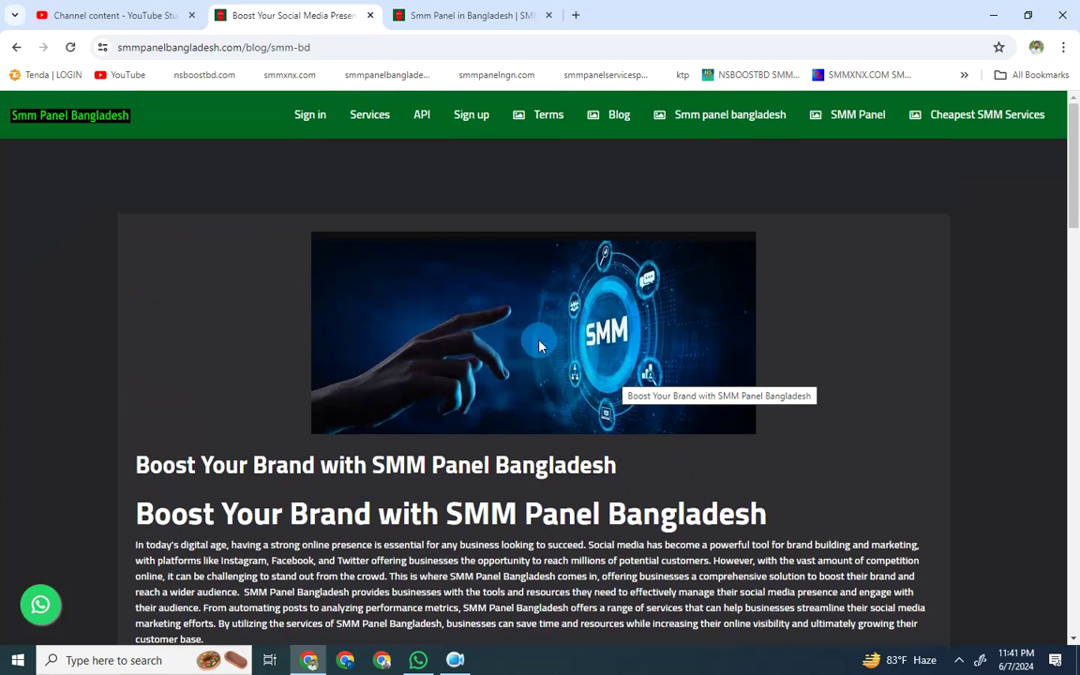
Step: After reading the 'Boost Your Brand' blog article, return to the homepage via the header logo
{"action": "left_click", "coordinate": [214, 163]}
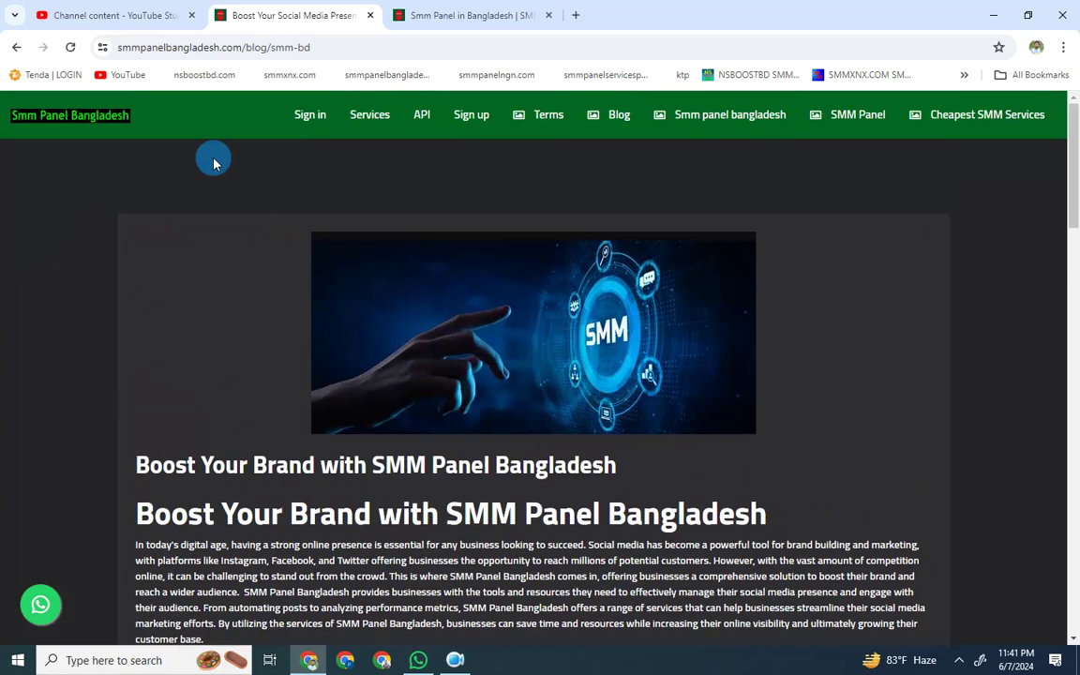
{"action": "left_click", "coordinate": [110, 120]}
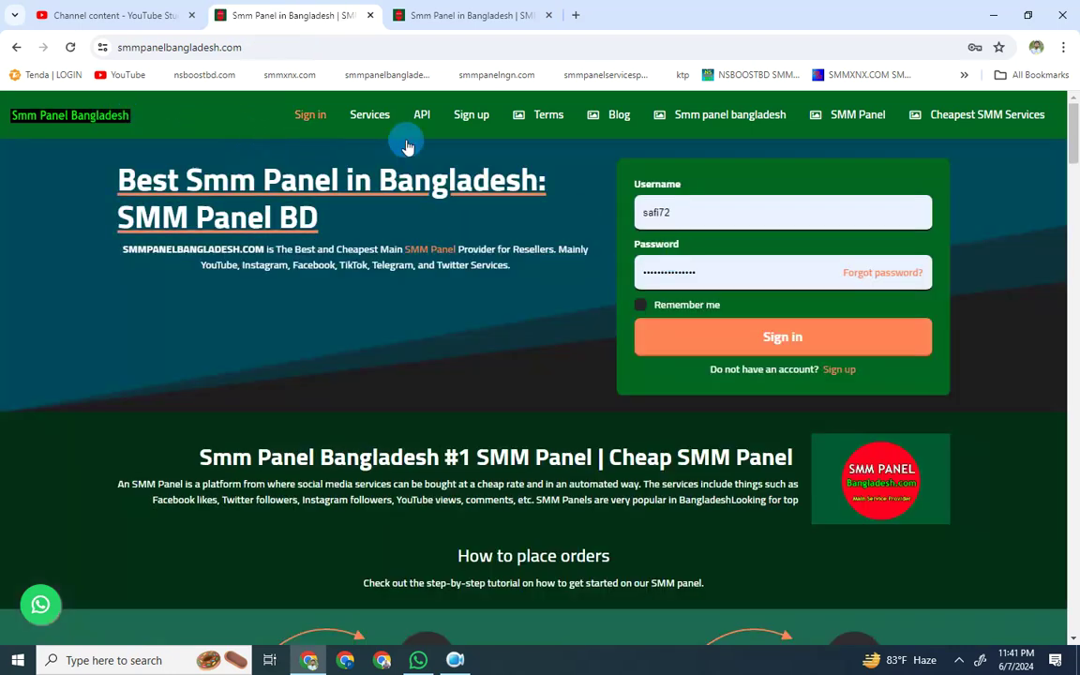
Step: Sign in to the panel account on the login tab with the saved username and password
{"action": "left_click", "coordinate": [16, 47]}
{"action": "left_click", "coordinate": [400, 7]}
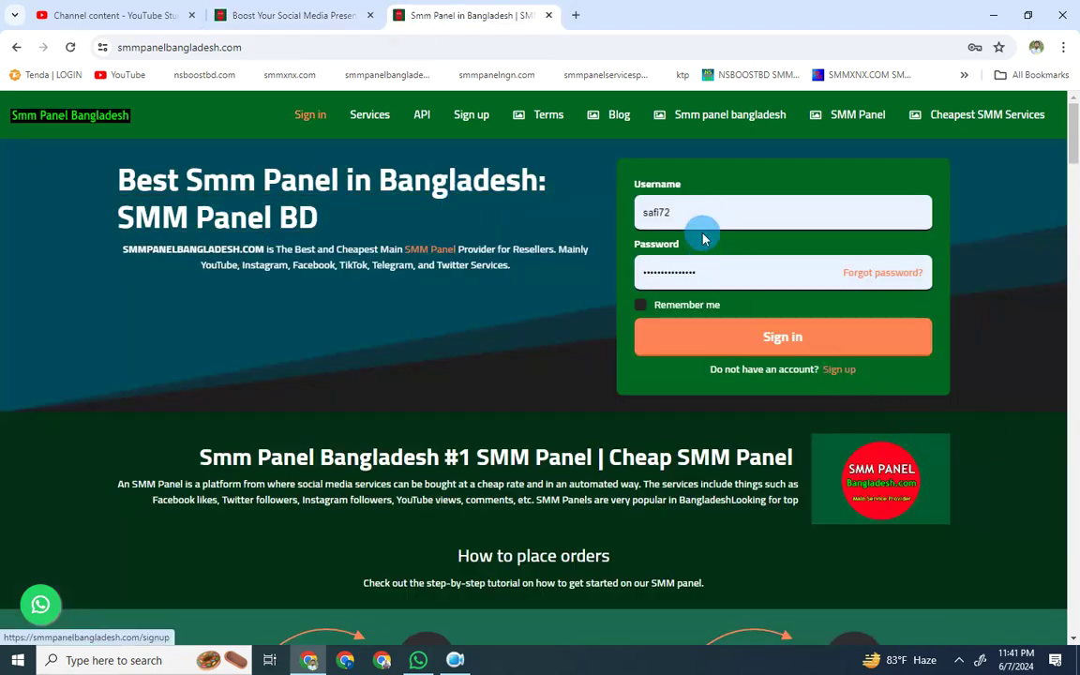
{"action": "left_click", "coordinate": [723, 337]}
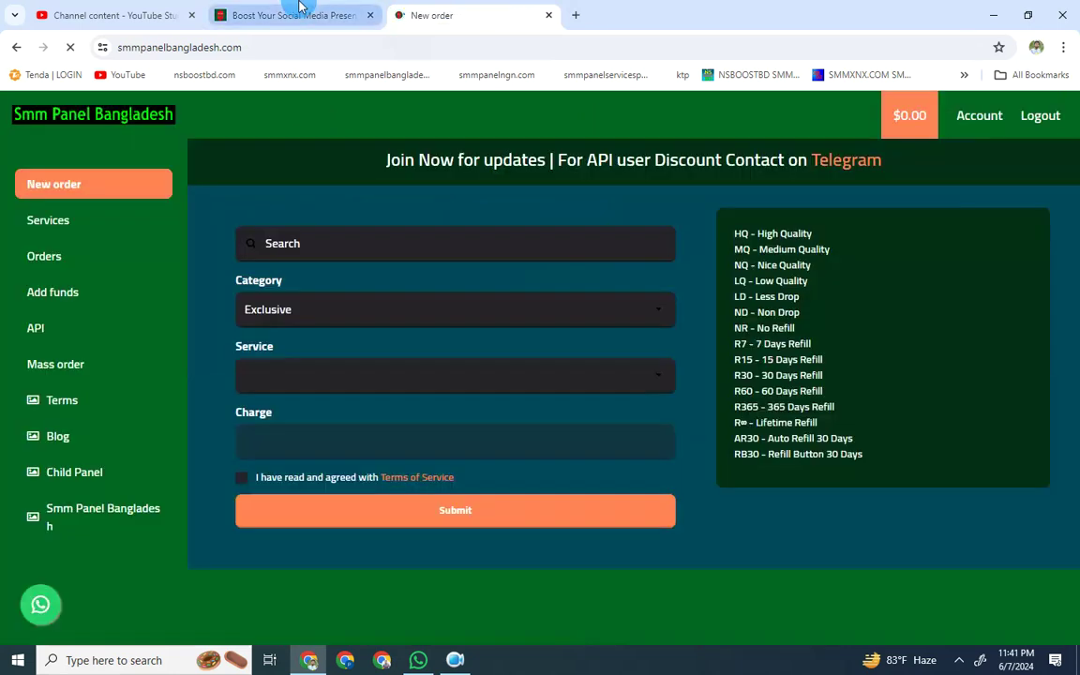
Step: Cycle through the browser tabs and bring the New order page back to the front
{"action": "left_click", "coordinate": [300, 10]}
{"action": "left_click", "coordinate": [460, 11]}
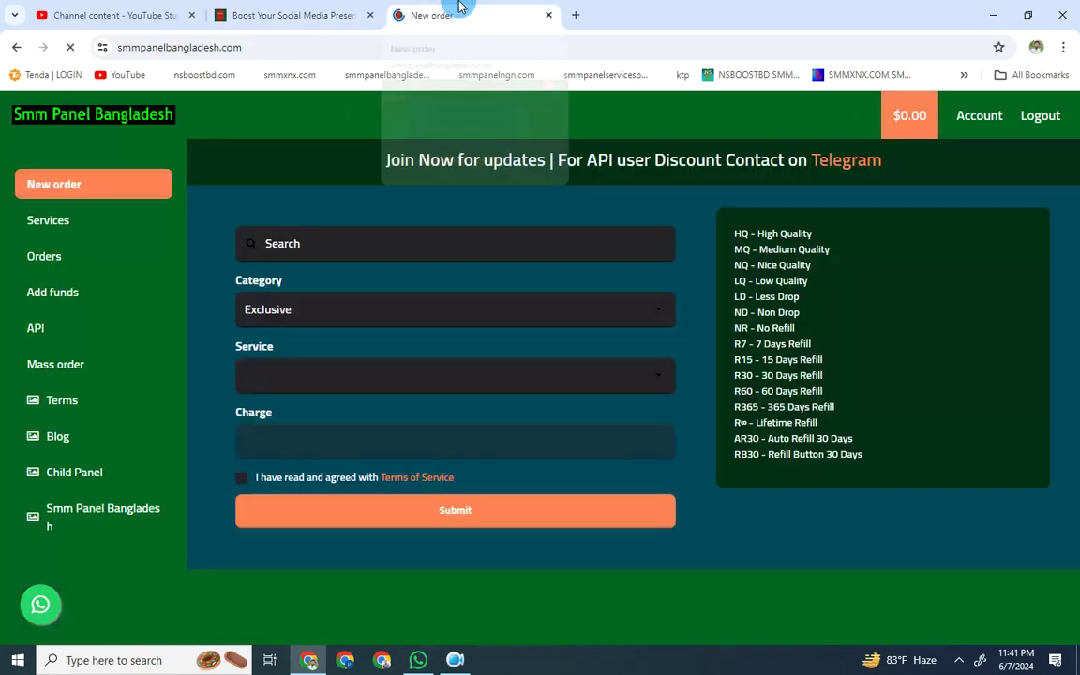
{"action": "left_click", "coordinate": [345, 11]}
{"action": "left_click", "coordinate": [434, 7]}
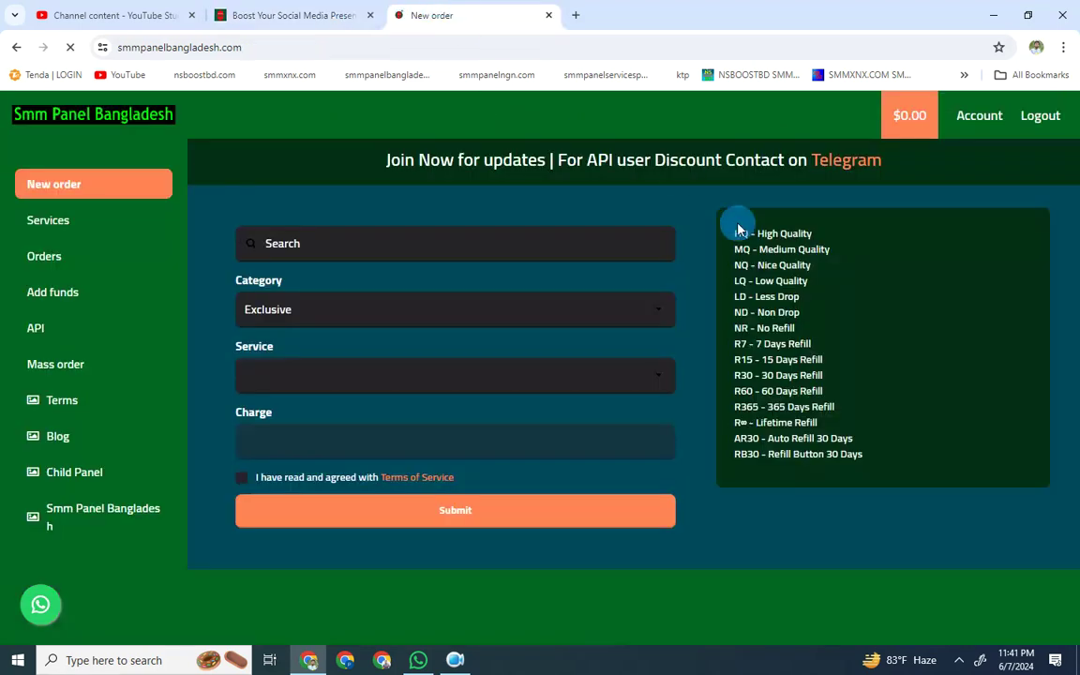
{"action": "scroll", "coordinate": [451, 300], "scroll_direction": "down", "scroll_amount": 1}
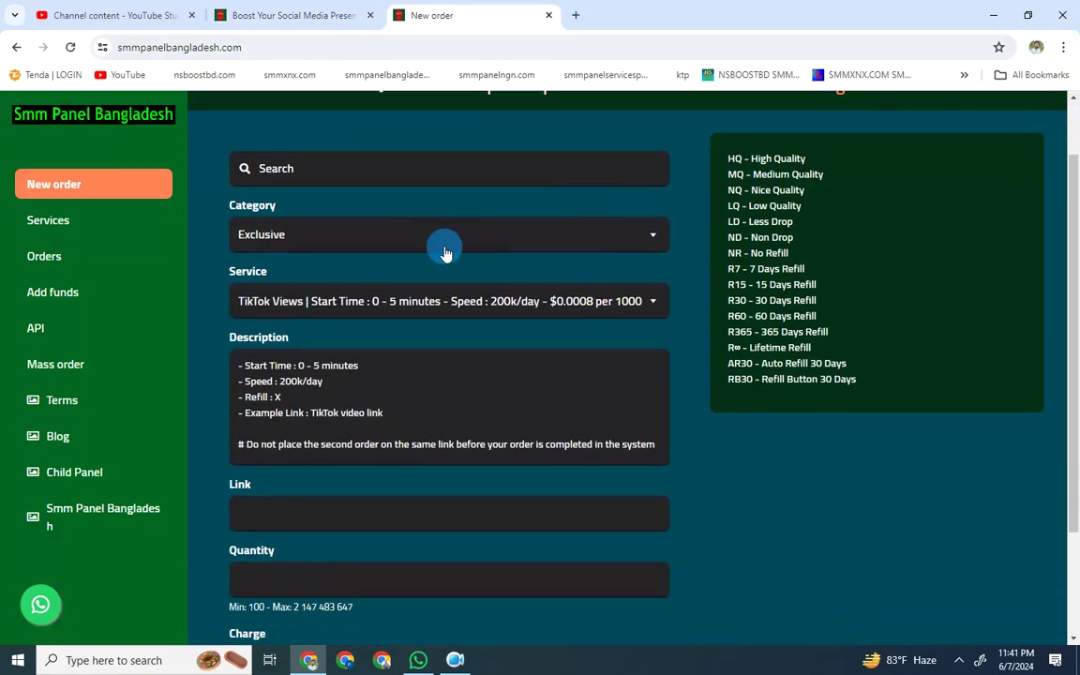
Step: Open the order form's Category list to find Facebook Bangladesh Services
{"action": "left_click", "coordinate": [385, 236]}
{"action": "scroll", "coordinate": [385, 381], "scroll_direction": "down", "scroll_amount": 3}
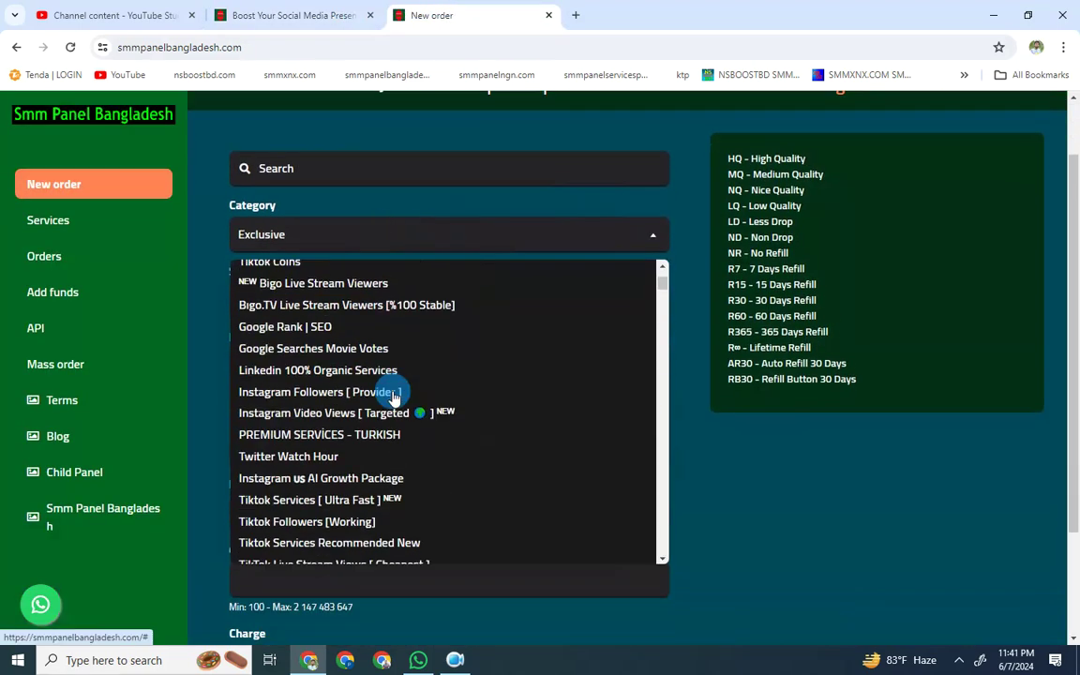
{"action": "scroll", "coordinate": [392, 393], "scroll_direction": "down", "scroll_amount": 3}
{"action": "scroll", "coordinate": [393, 393], "scroll_direction": "down", "scroll_amount": 3}
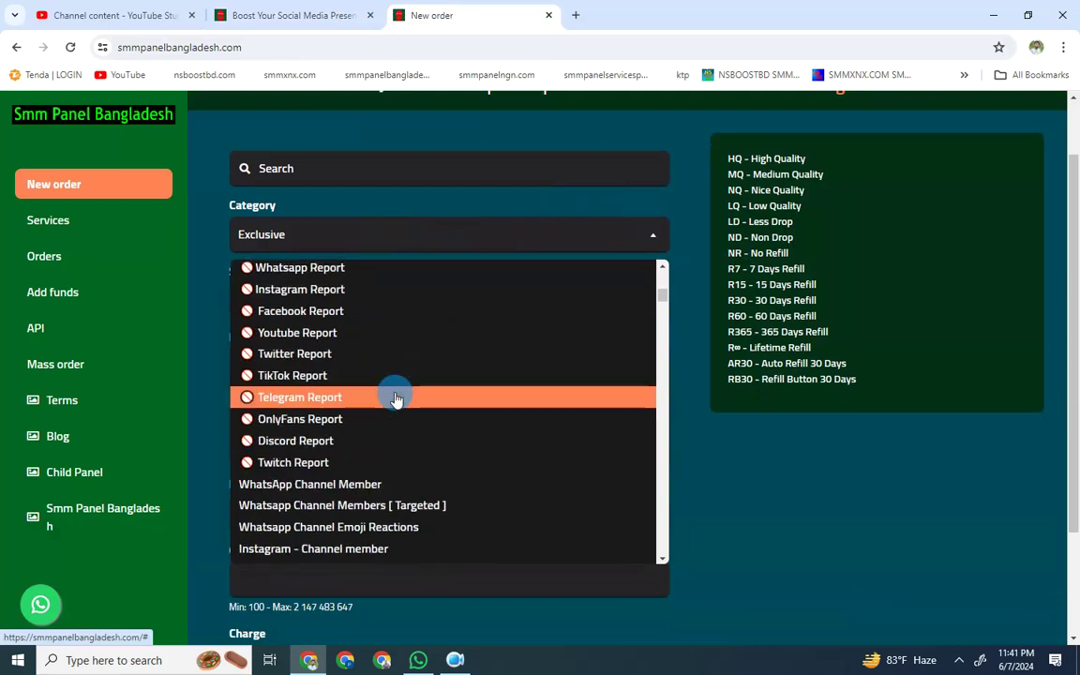
{"action": "scroll", "coordinate": [393, 397], "scroll_direction": "down", "scroll_amount": 2}
{"action": "scroll", "coordinate": [389, 396], "scroll_direction": "down", "scroll_amount": 1}
{"action": "scroll", "coordinate": [380, 408], "scroll_direction": "down", "scroll_amount": 3}
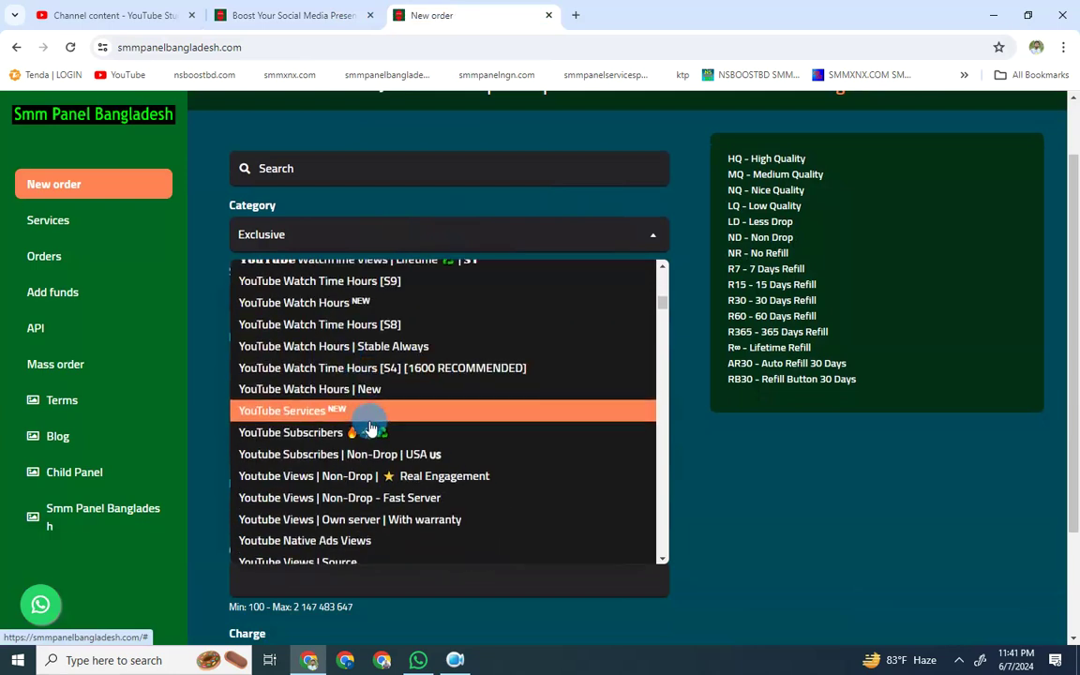
{"action": "scroll", "coordinate": [349, 431], "scroll_direction": "down", "scroll_amount": 2}
{"action": "scroll", "coordinate": [394, 436], "scroll_direction": "down", "scroll_amount": 1}
{"action": "scroll", "coordinate": [328, 459], "scroll_direction": "down", "scroll_amount": 3}
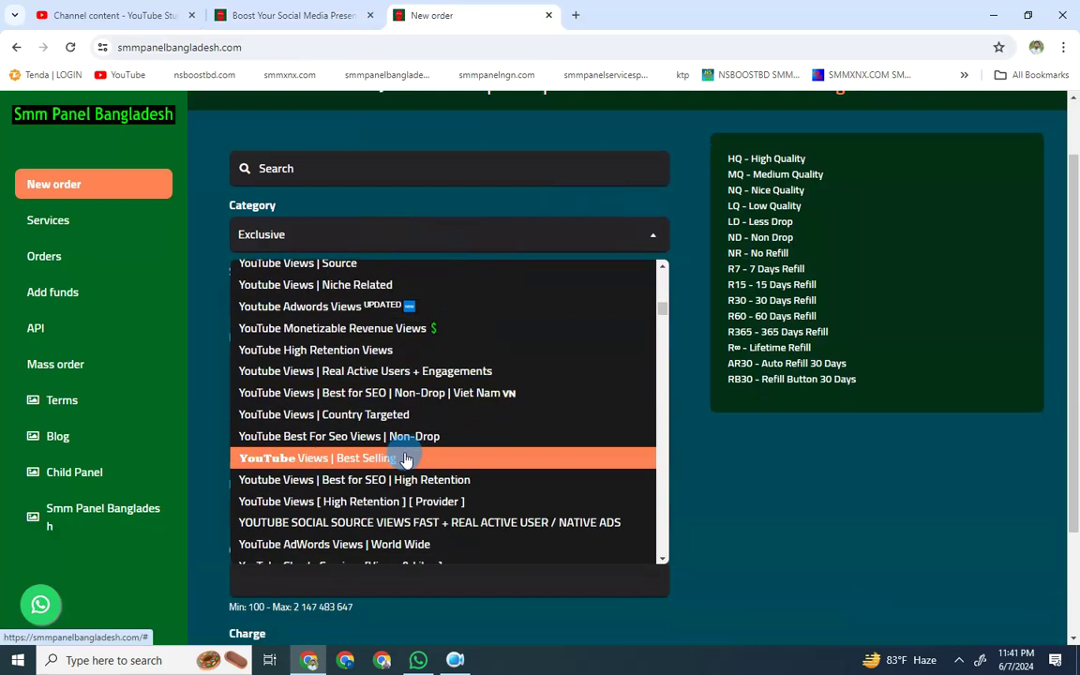
{"action": "scroll", "coordinate": [454, 409], "scroll_direction": "down", "scroll_amount": 1}
{"action": "scroll", "coordinate": [373, 424], "scroll_direction": "down", "scroll_amount": 1}
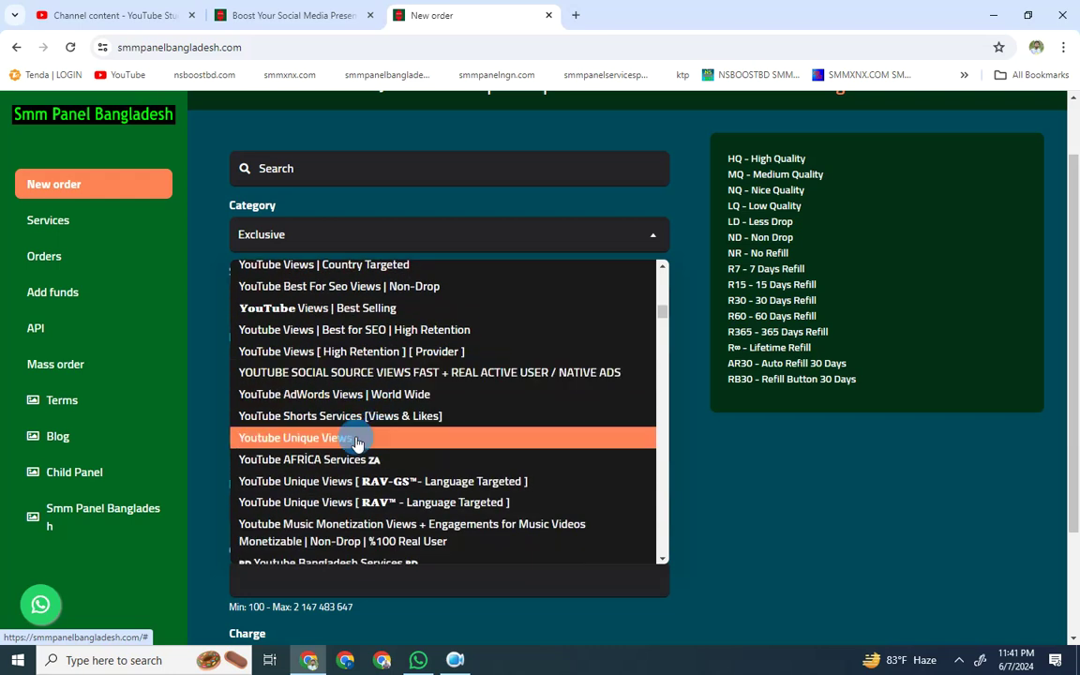
{"action": "scroll", "coordinate": [356, 439], "scroll_direction": "down", "scroll_amount": 2}
{"action": "scroll", "coordinate": [424, 428], "scroll_direction": "down", "scroll_amount": 3}
{"action": "scroll", "coordinate": [374, 427], "scroll_direction": "down", "scroll_amount": 3}
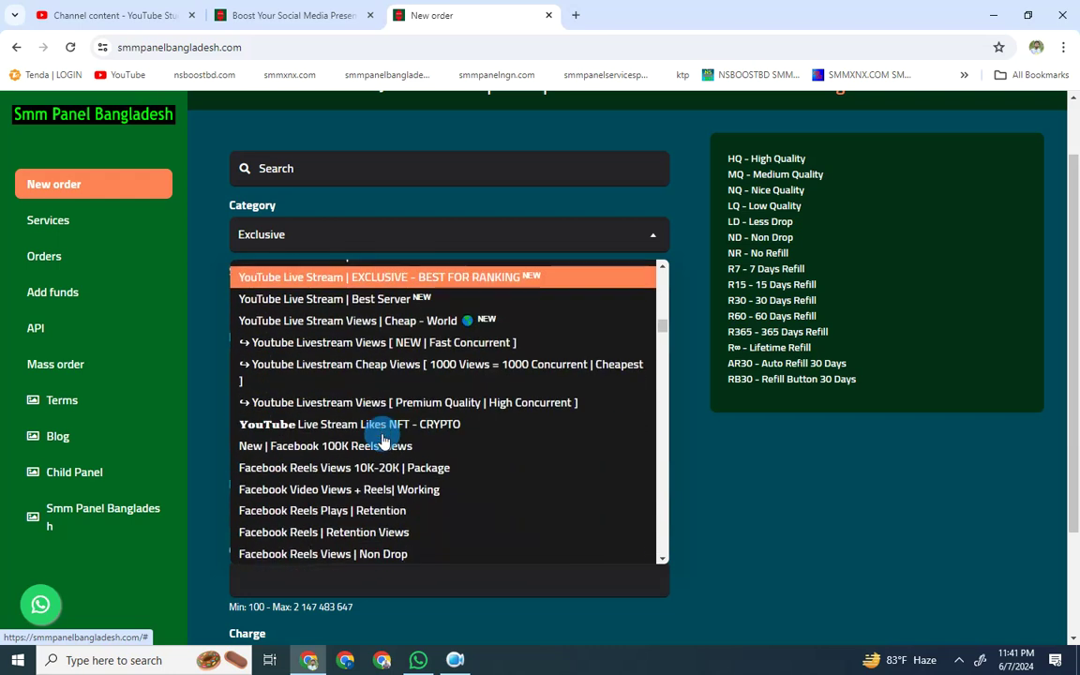
{"action": "scroll", "coordinate": [386, 434], "scroll_direction": "down", "scroll_amount": 3}
{"action": "scroll", "coordinate": [385, 448], "scroll_direction": "down", "scroll_amount": 2}
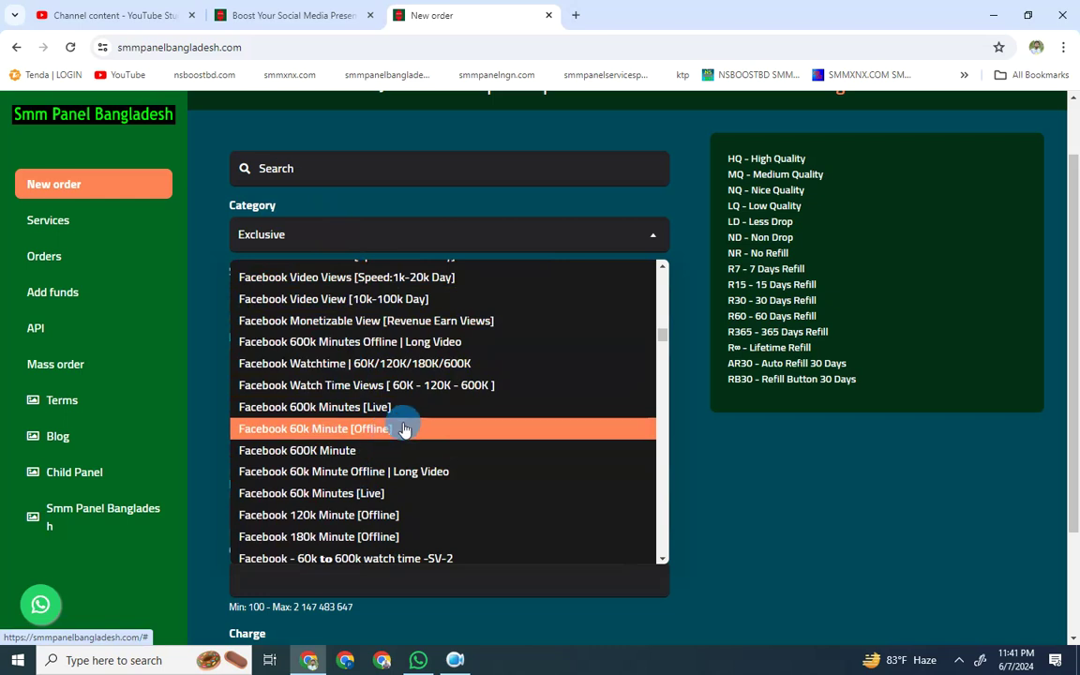
{"action": "scroll", "coordinate": [394, 370], "scroll_direction": "up", "scroll_amount": 3}
{"action": "scroll", "coordinate": [309, 394], "scroll_direction": "down", "scroll_amount": 4}
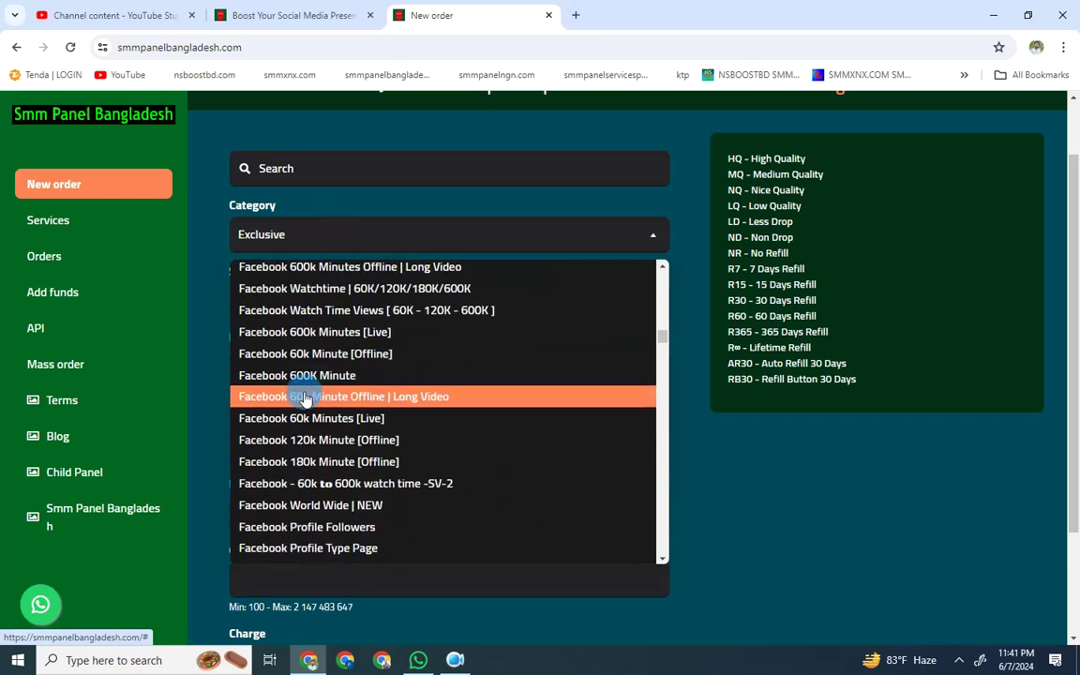
{"action": "scroll", "coordinate": [345, 422], "scroll_direction": "down", "scroll_amount": 3}
{"action": "scroll", "coordinate": [337, 434], "scroll_direction": "down", "scroll_amount": 3}
{"action": "scroll", "coordinate": [299, 441], "scroll_direction": "down", "scroll_amount": 3}
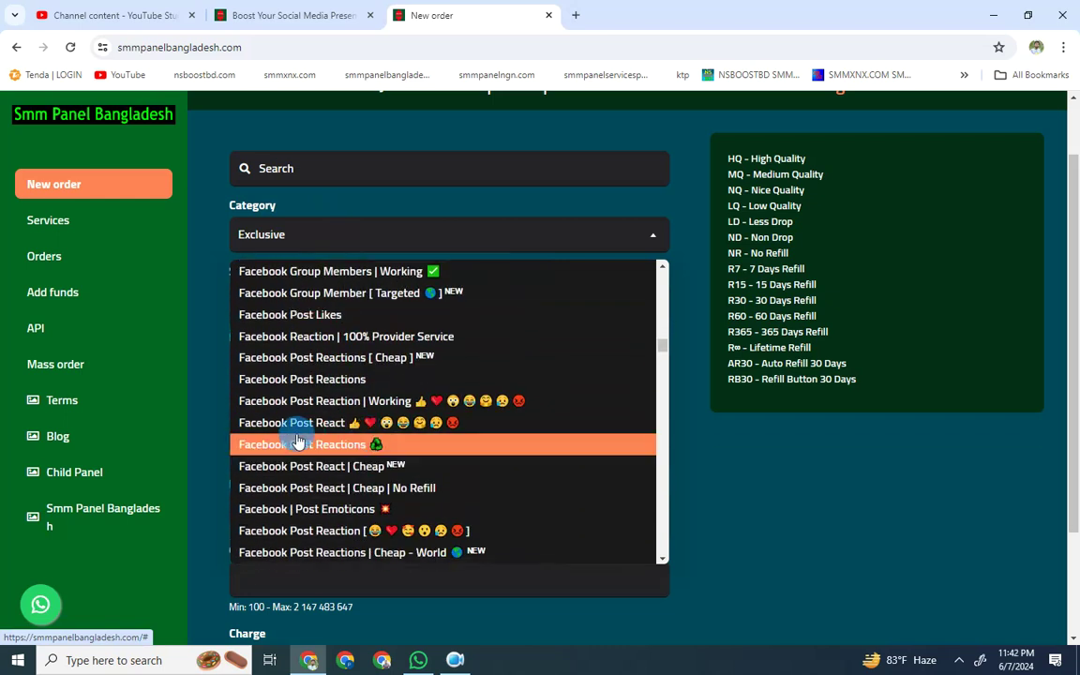
{"action": "scroll", "coordinate": [313, 441], "scroll_direction": "down", "scroll_amount": 3}
{"action": "scroll", "coordinate": [364, 448], "scroll_direction": "down", "scroll_amount": 2}
{"action": "scroll", "coordinate": [356, 447], "scroll_direction": "down", "scroll_amount": 3}
{"action": "scroll", "coordinate": [333, 432], "scroll_direction": "down", "scroll_amount": 3}
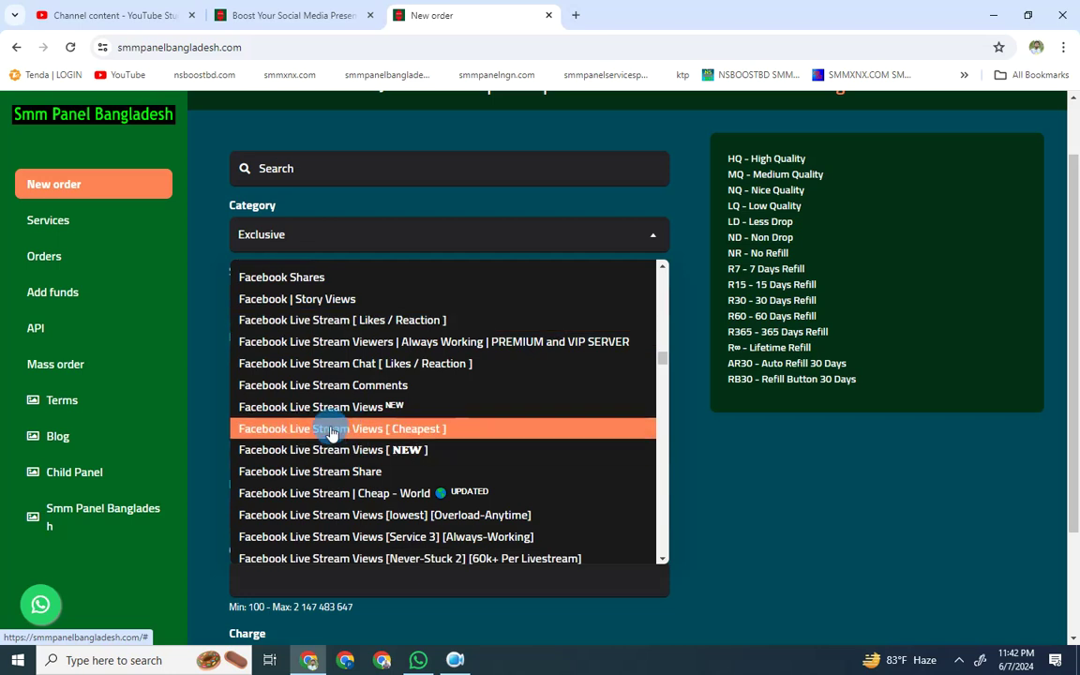
{"action": "scroll", "coordinate": [295, 448], "scroll_direction": "down", "scroll_amount": 3}
{"action": "scroll", "coordinate": [319, 422], "scroll_direction": "down", "scroll_amount": 3}
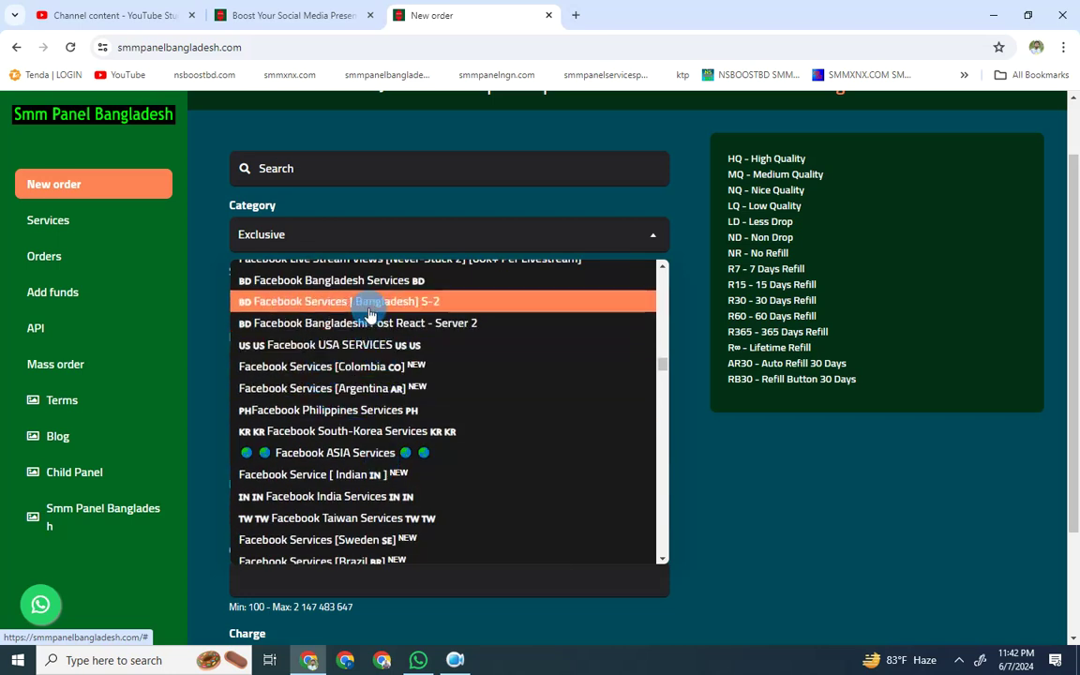
{"action": "scroll", "coordinate": [366, 309], "scroll_direction": "up", "scroll_amount": 2}
Step: Pick Facebook Bangladesh Services, then Facebook Services | Bangladesh] S-2, reviewing each category's service list
{"action": "left_click", "coordinate": [355, 364]}
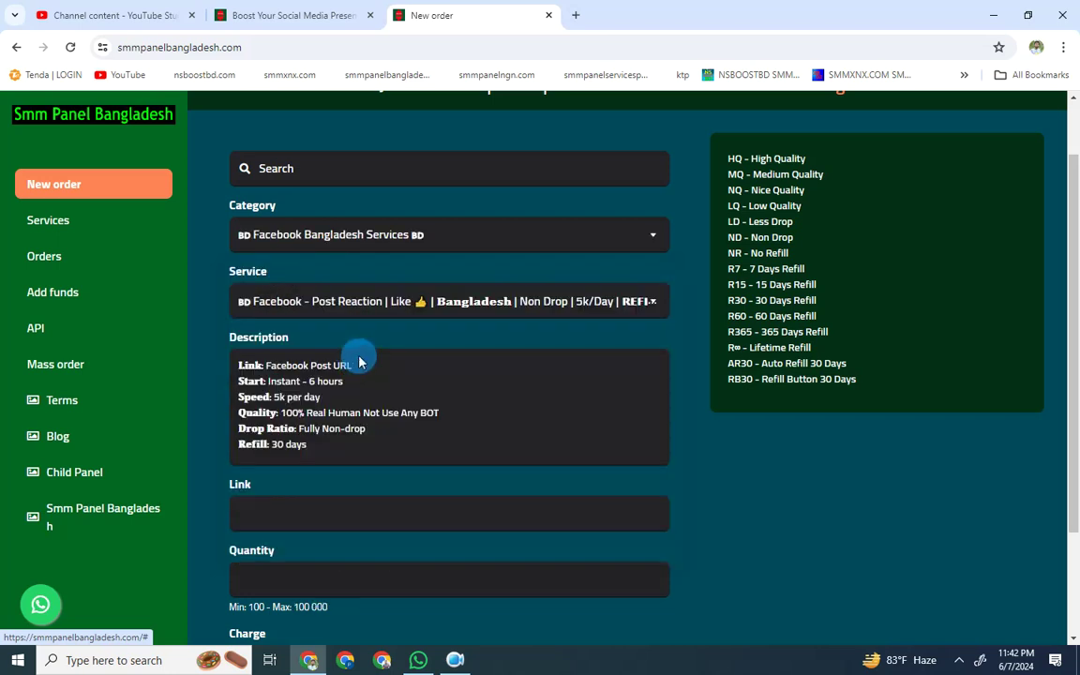
{"action": "left_click", "coordinate": [422, 302]}
{"action": "scroll", "coordinate": [436, 422], "scroll_direction": "down", "scroll_amount": 2}
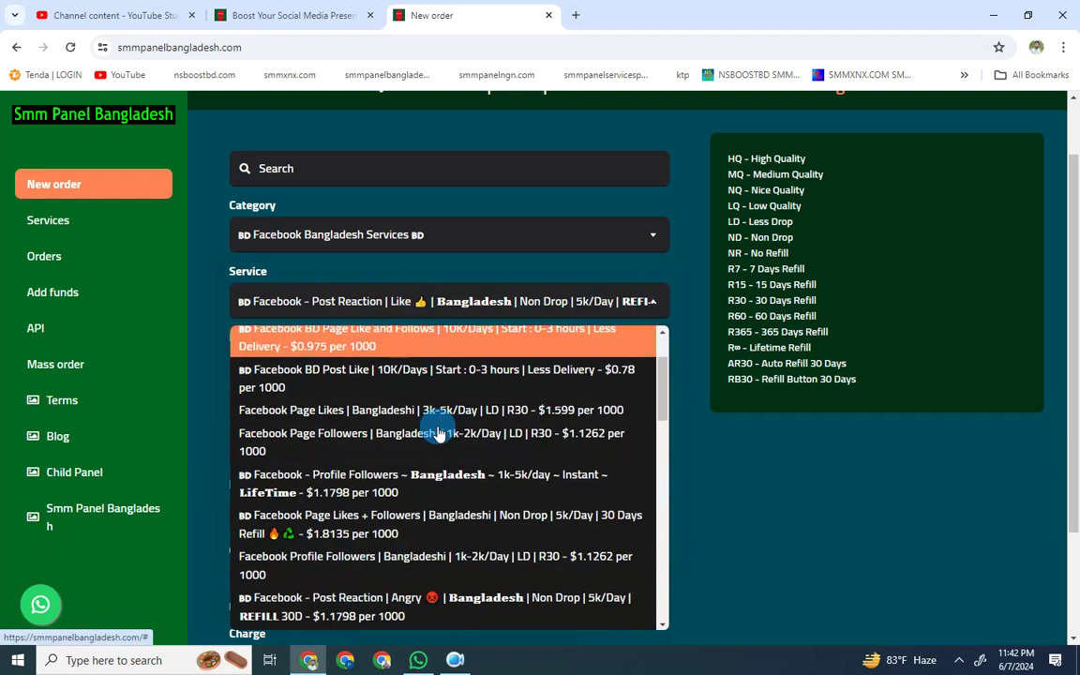
{"action": "scroll", "coordinate": [394, 385], "scroll_direction": "up", "scroll_amount": 2}
{"action": "scroll", "coordinate": [476, 433], "scroll_direction": "down", "scroll_amount": 1}
{"action": "scroll", "coordinate": [356, 446], "scroll_direction": "down", "scroll_amount": 3}
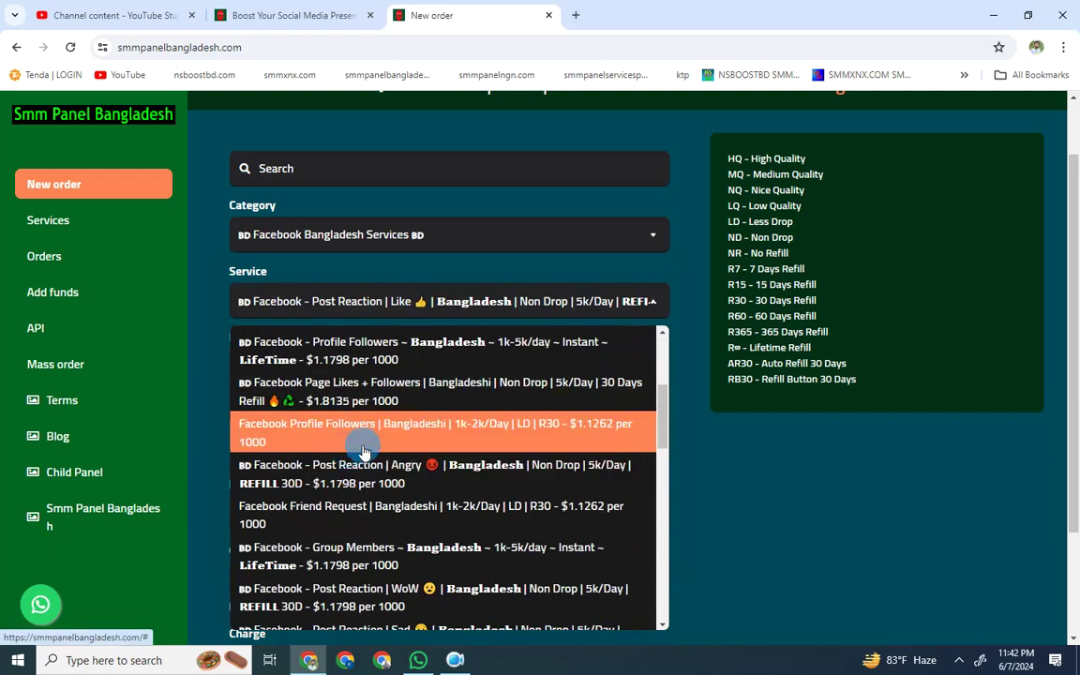
{"action": "scroll", "coordinate": [458, 422], "scroll_direction": "up", "scroll_amount": 2}
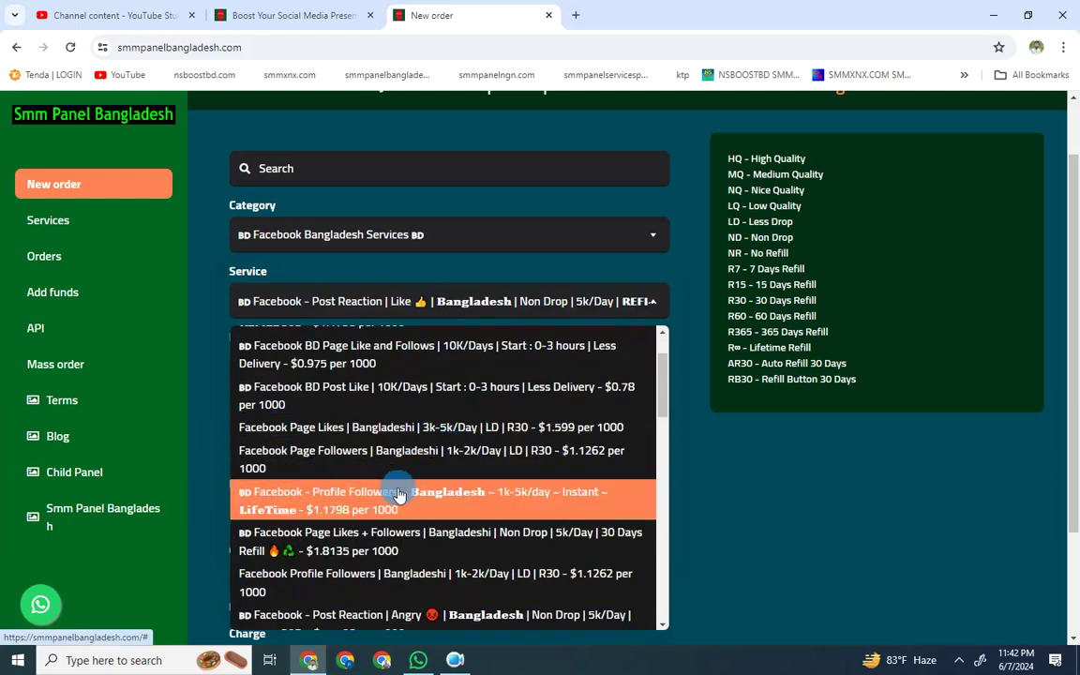
{"action": "scroll", "coordinate": [497, 497], "scroll_direction": "down", "scroll_amount": 1}
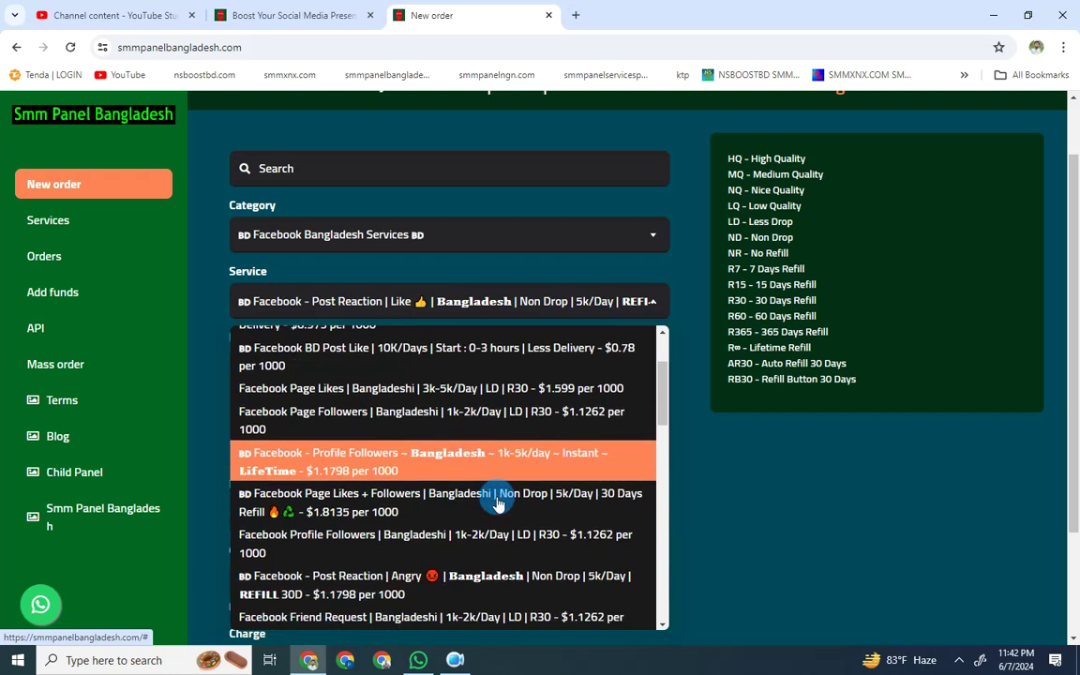
{"action": "scroll", "coordinate": [431, 459], "scroll_direction": "down", "scroll_amount": 2}
{"action": "scroll", "coordinate": [468, 422], "scroll_direction": "down", "scroll_amount": 1}
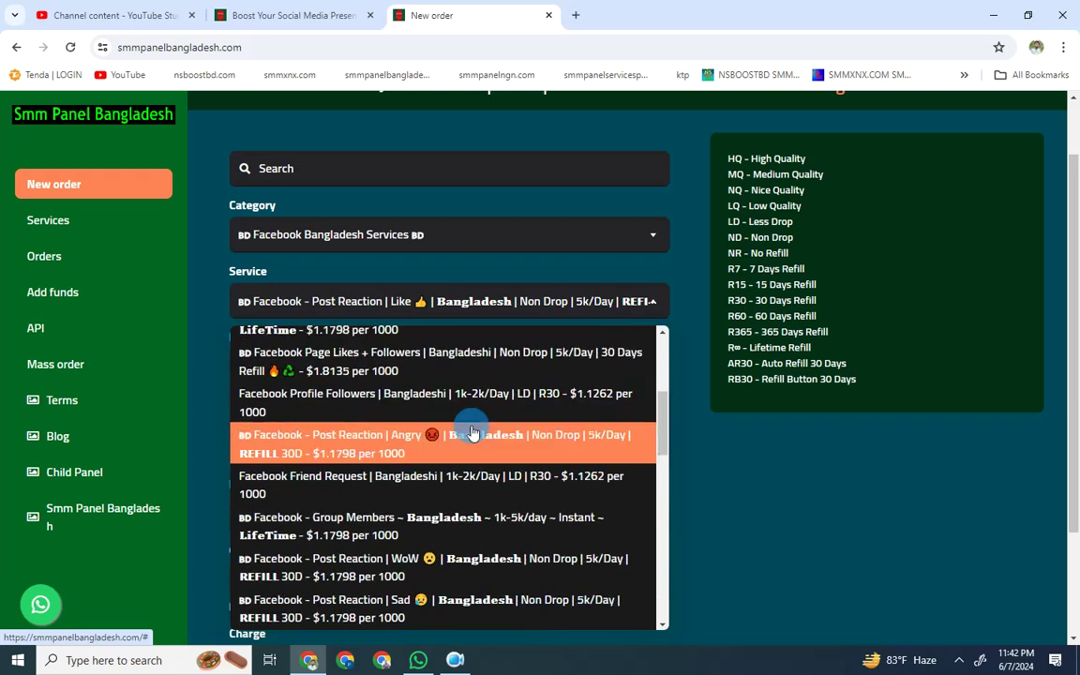
{"action": "scroll", "coordinate": [431, 487], "scroll_direction": "down", "scroll_amount": 2}
{"action": "scroll", "coordinate": [423, 489], "scroll_direction": "down", "scroll_amount": 3}
{"action": "scroll", "coordinate": [409, 440], "scroll_direction": "up", "scroll_amount": 1}
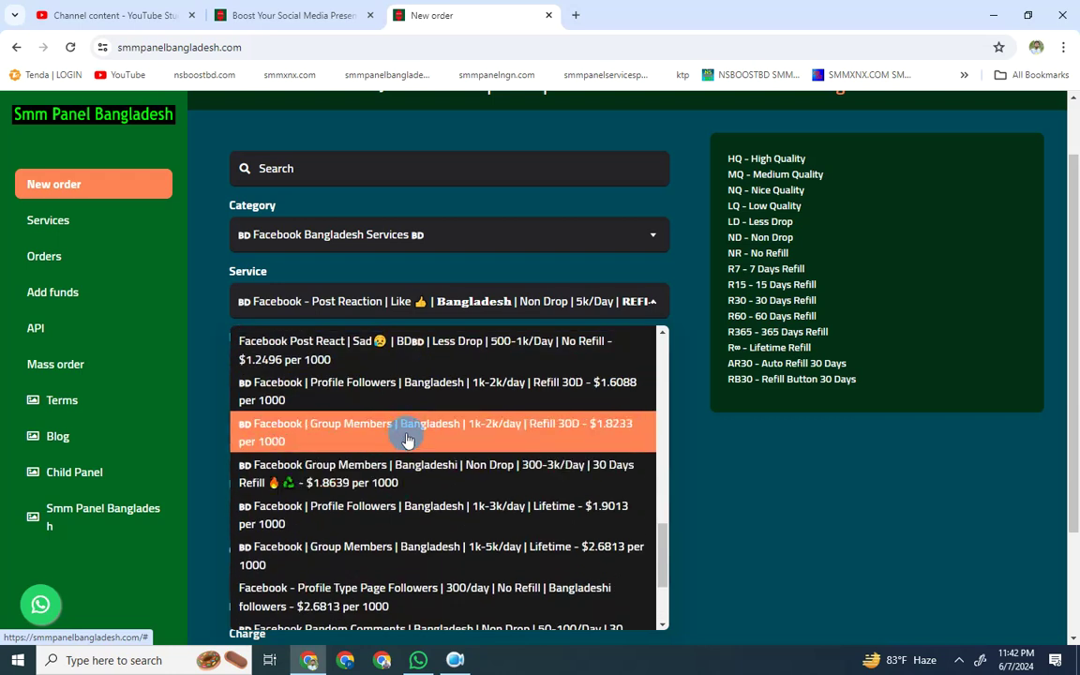
{"action": "scroll", "coordinate": [398, 468], "scroll_direction": "down", "scroll_amount": 1}
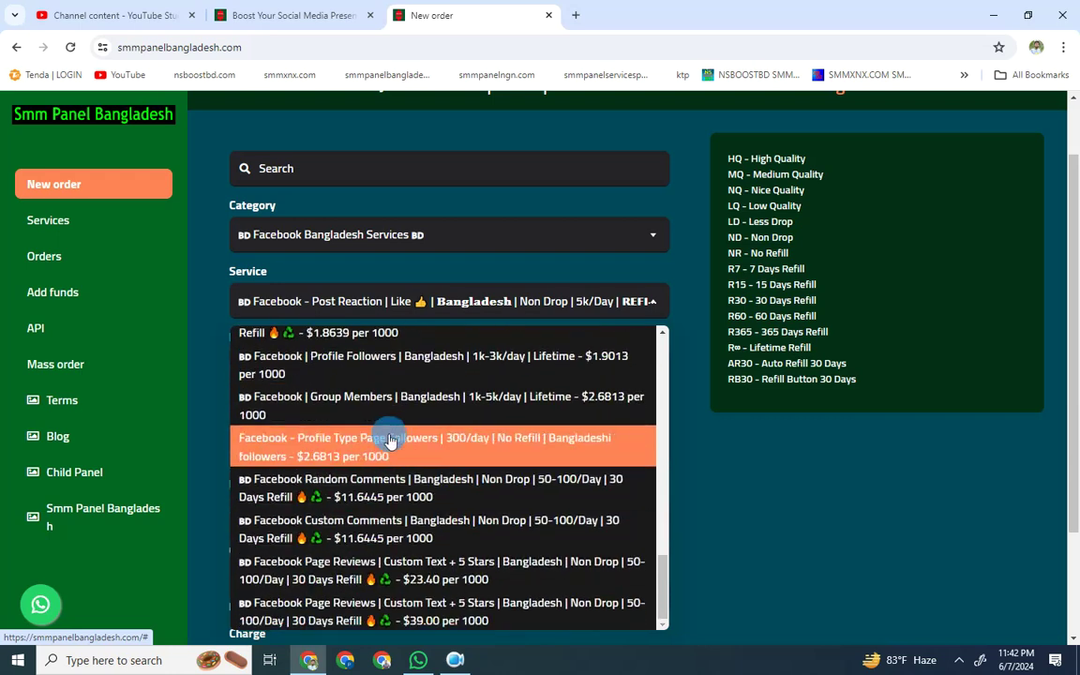
{"action": "left_click", "coordinate": [434, 239]}
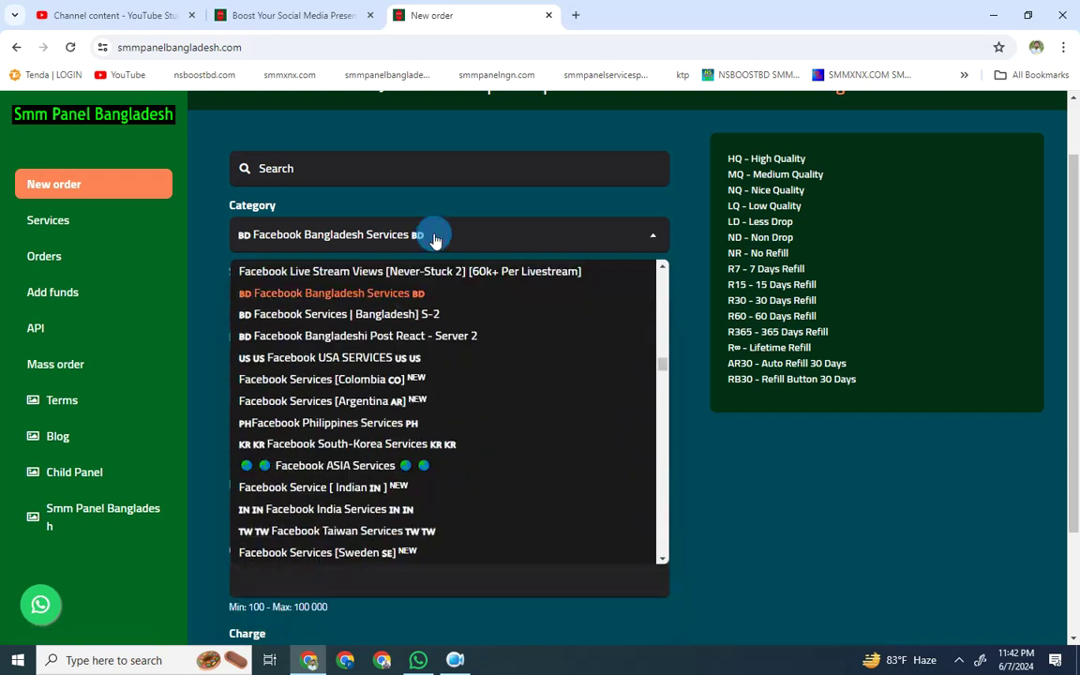
{"action": "left_click", "coordinate": [393, 314]}
{"action": "left_click", "coordinate": [446, 310]}
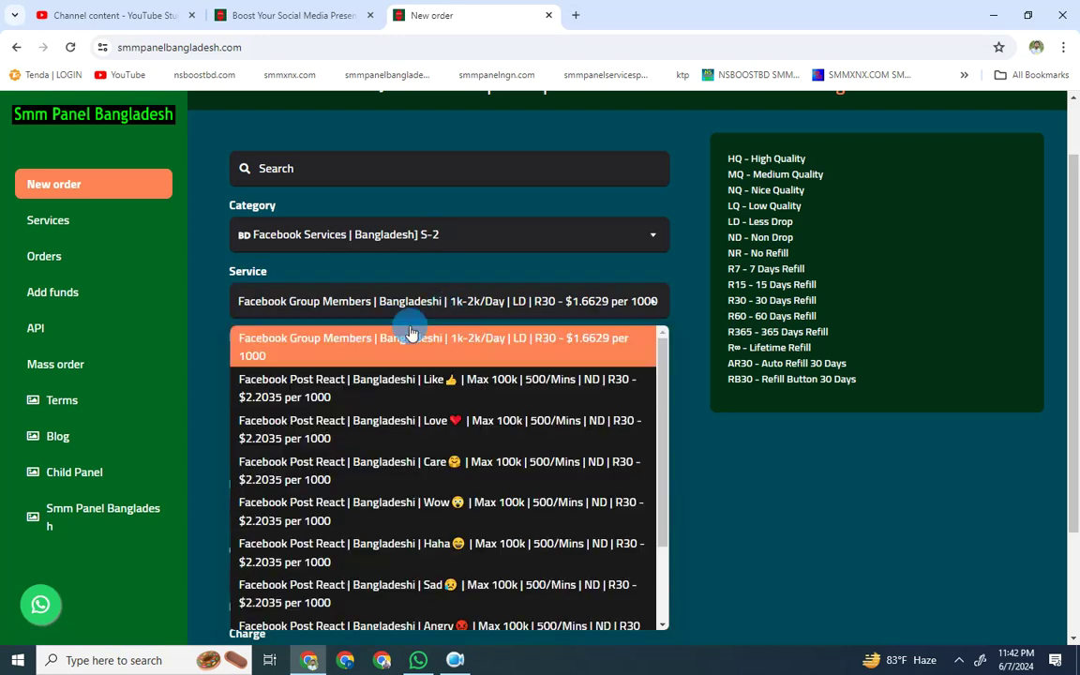
{"action": "scroll", "coordinate": [351, 366], "scroll_direction": "up", "scroll_amount": 1}
{"action": "scroll", "coordinate": [523, 403], "scroll_direction": "down", "scroll_amount": 1}
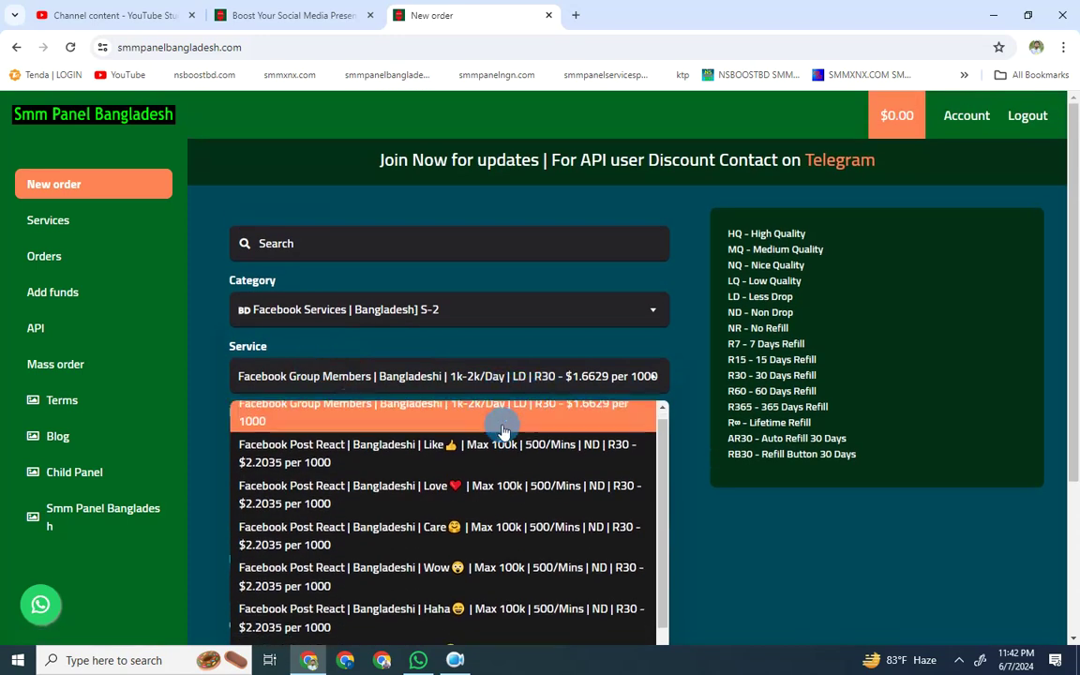
{"action": "scroll", "coordinate": [523, 413], "scroll_direction": "down", "scroll_amount": 1}
{"action": "scroll", "coordinate": [712, 435], "scroll_direction": "down", "scroll_amount": 2}
{"action": "scroll", "coordinate": [523, 408], "scroll_direction": "down", "scroll_amount": 1}
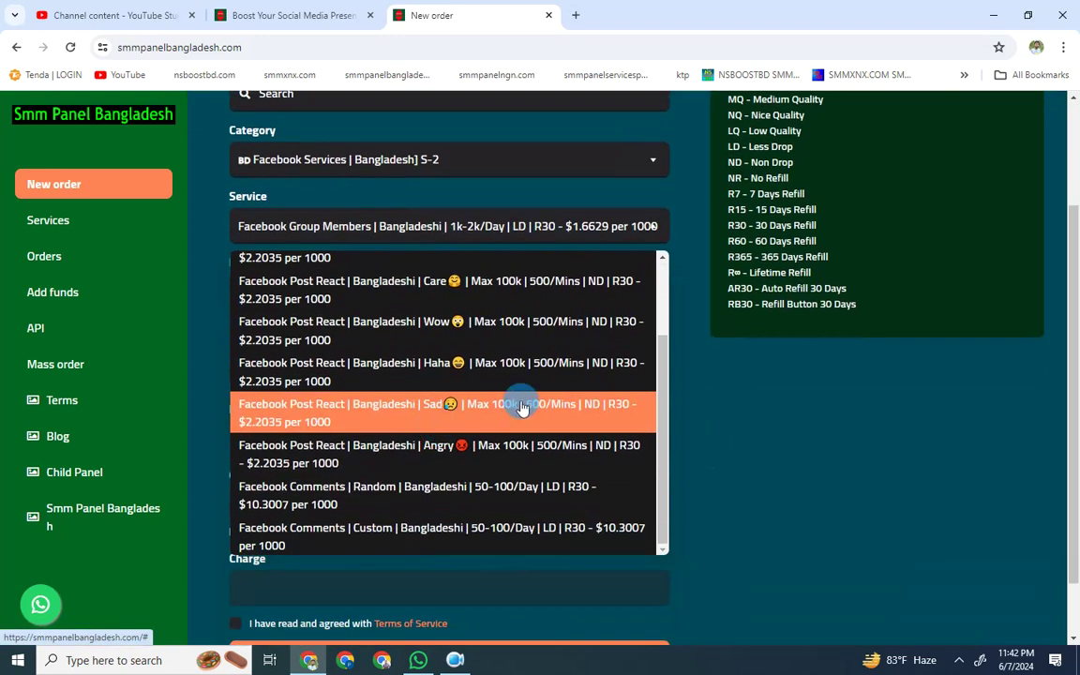
Step: Switch the category to Facebook Bangladeshi Post React - Server 2 and browse further categories
{"action": "left_click", "coordinate": [423, 162]}
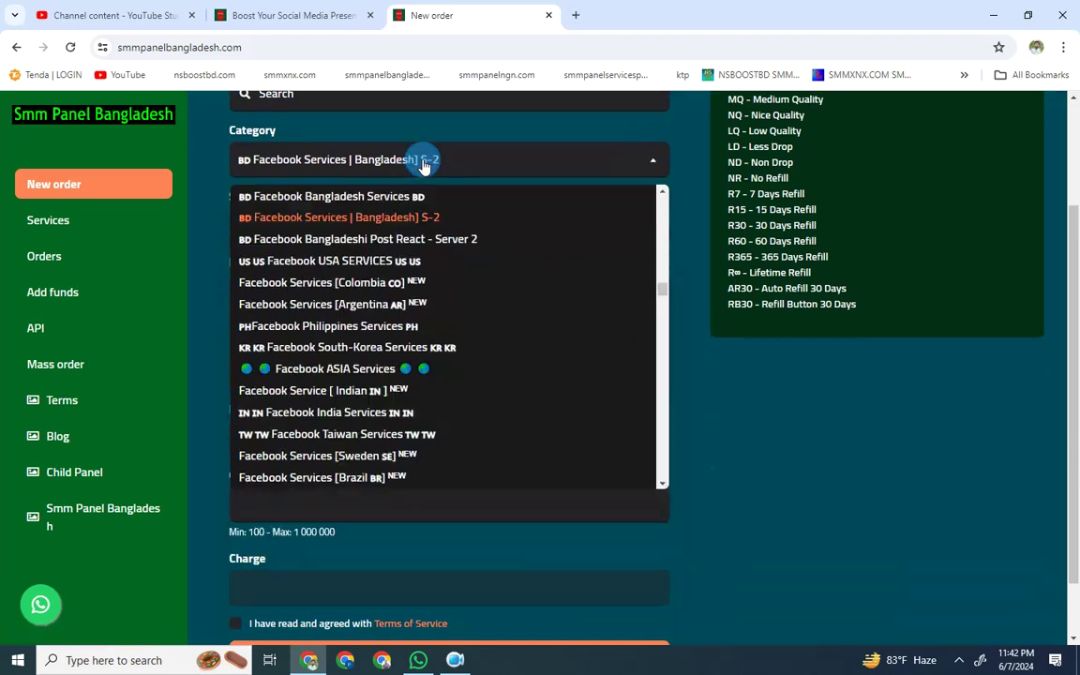
{"action": "left_click", "coordinate": [386, 239]}
{"action": "scroll", "coordinate": [394, 431], "scroll_direction": "down", "scroll_amount": 3}
{"action": "scroll", "coordinate": [409, 405], "scroll_direction": "up", "scroll_amount": 3}
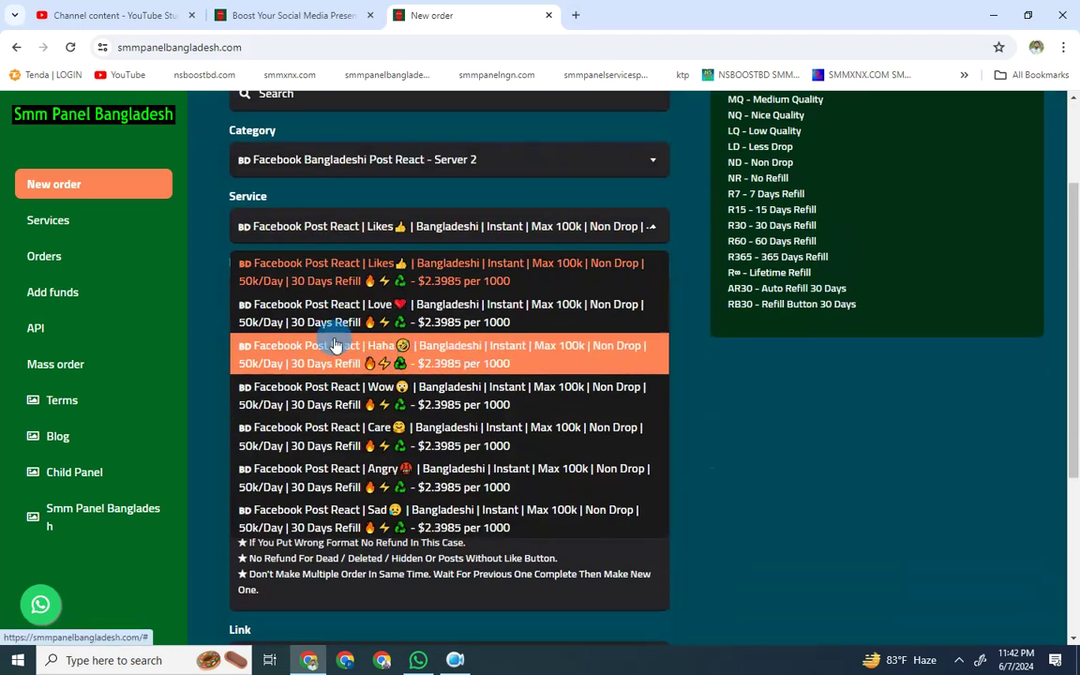
{"action": "left_click", "coordinate": [403, 167]}
{"action": "scroll", "coordinate": [402, 325], "scroll_direction": "down", "scroll_amount": 1}
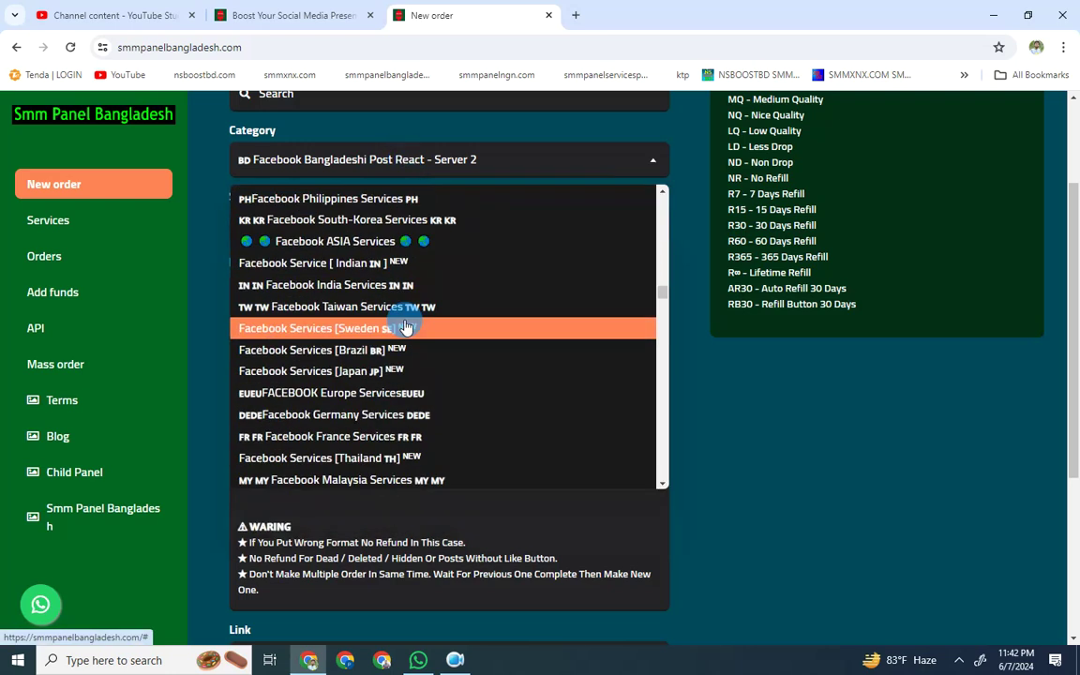
{"action": "scroll", "coordinate": [406, 326], "scroll_direction": "down", "scroll_amount": 1}
{"action": "scroll", "coordinate": [357, 374], "scroll_direction": "down", "scroll_amount": 1}
{"action": "scroll", "coordinate": [366, 375], "scroll_direction": "down", "scroll_amount": 2}
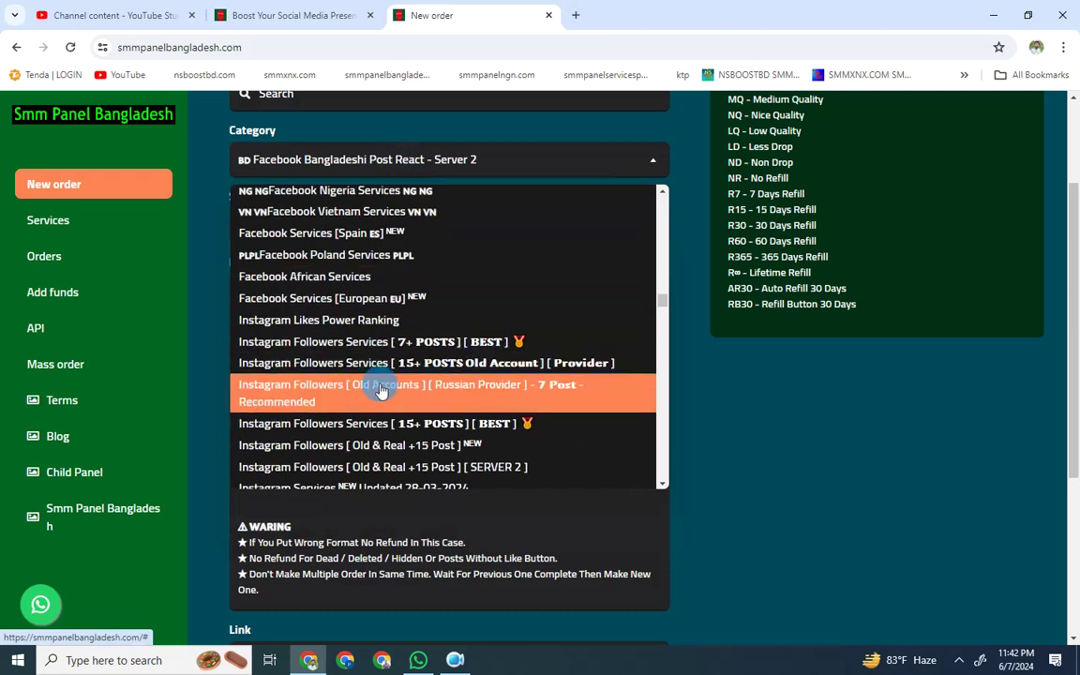
{"action": "scroll", "coordinate": [345, 385], "scroll_direction": "down", "scroll_amount": 2}
{"action": "scroll", "coordinate": [385, 390], "scroll_direction": "down", "scroll_amount": 1}
{"action": "scroll", "coordinate": [385, 390], "scroll_direction": "down", "scroll_amount": 2}
{"action": "scroll", "coordinate": [798, 470], "scroll_direction": "up", "scroll_amount": 2}
{"action": "left_click", "coordinate": [328, 239]}
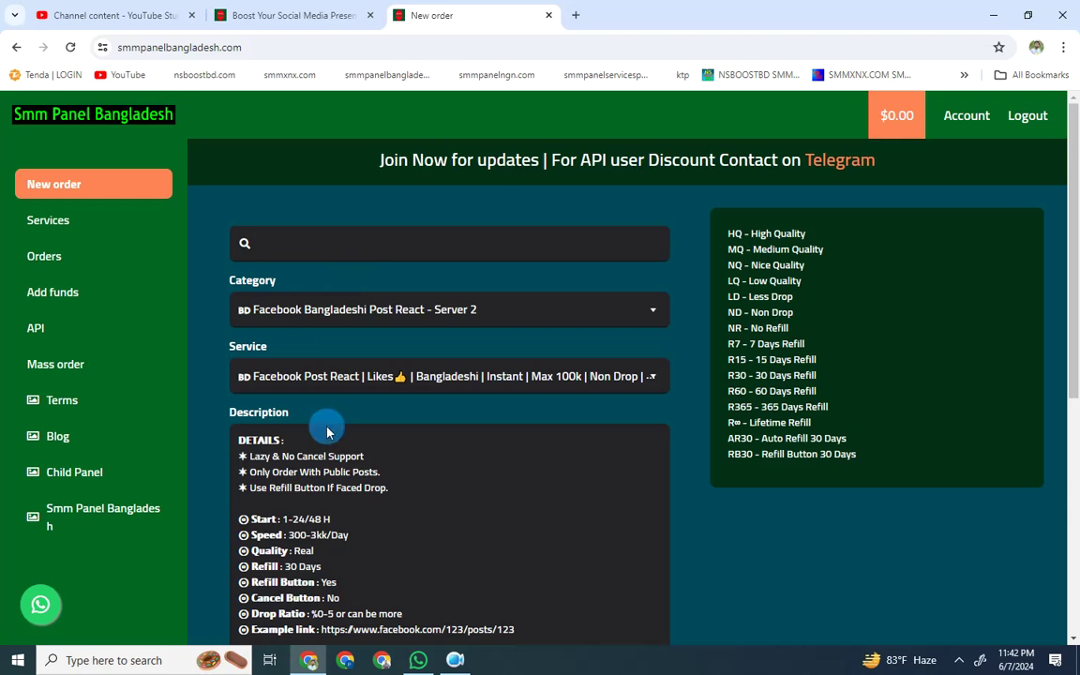
{"action": "type", "text": "b"}
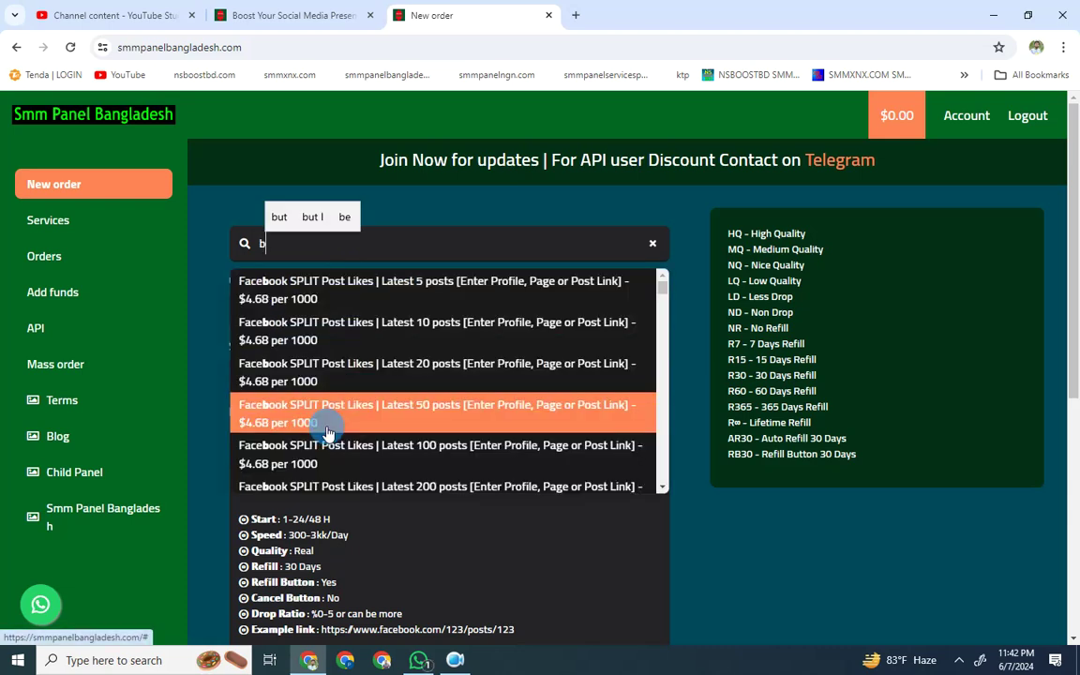
{"action": "type", "text": "ang"}
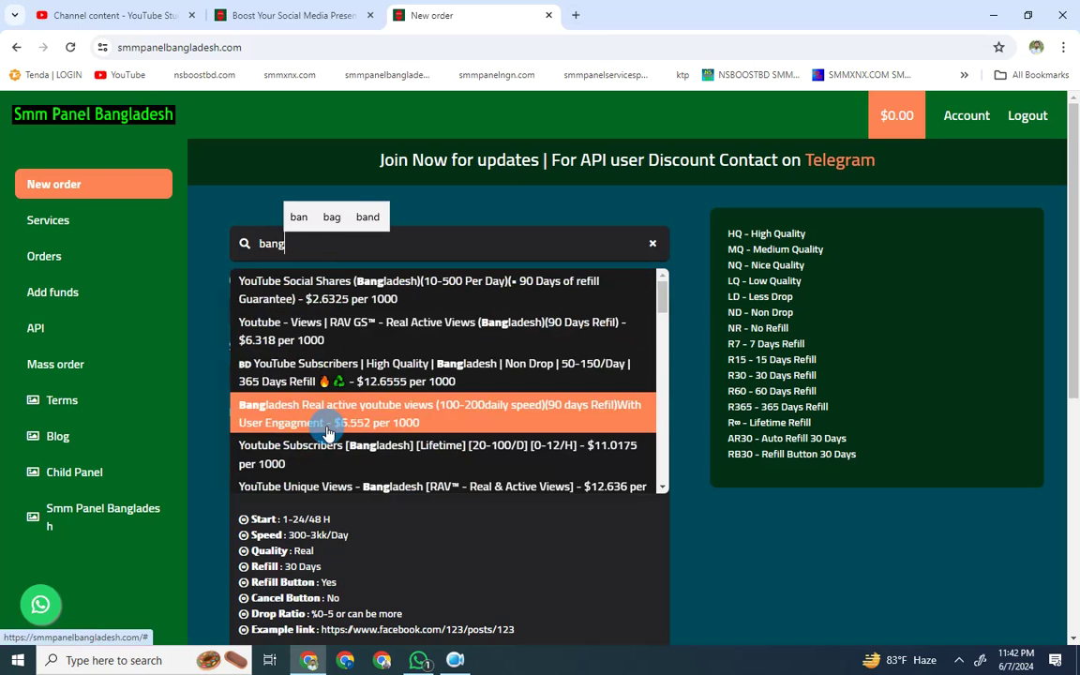
{"action": "type", "text": "l"}
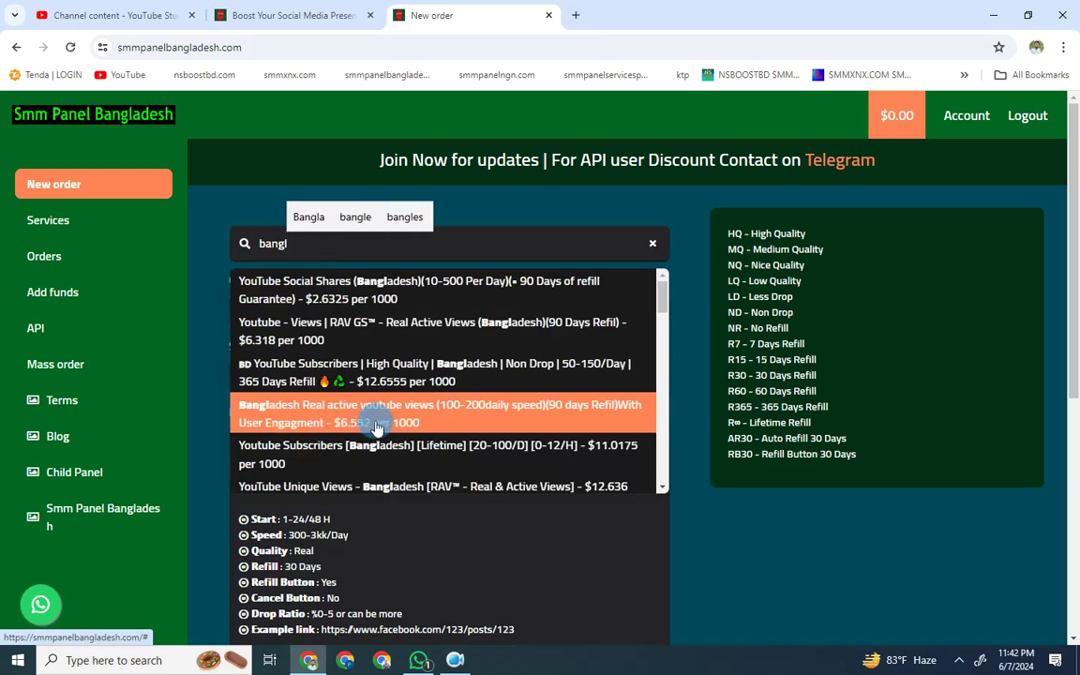
{"action": "scroll", "coordinate": [319, 300], "scroll_direction": "down", "scroll_amount": 1}
{"action": "scroll", "coordinate": [335, 298], "scroll_direction": "up", "scroll_amount": 1}
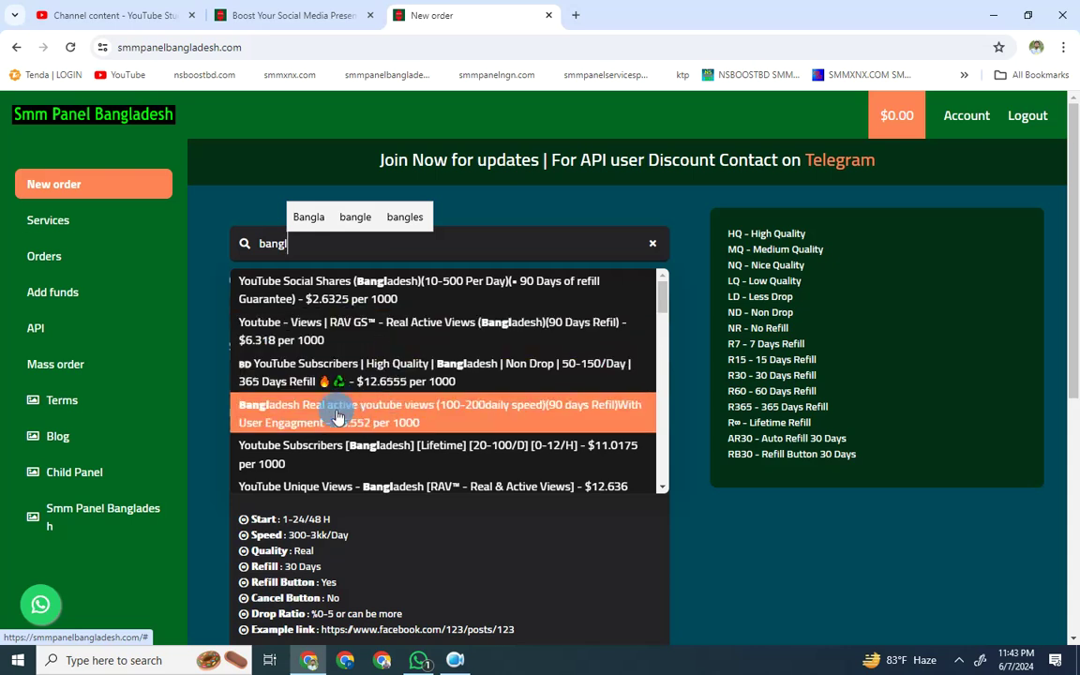
{"action": "scroll", "coordinate": [431, 385], "scroll_direction": "down", "scroll_amount": 2}
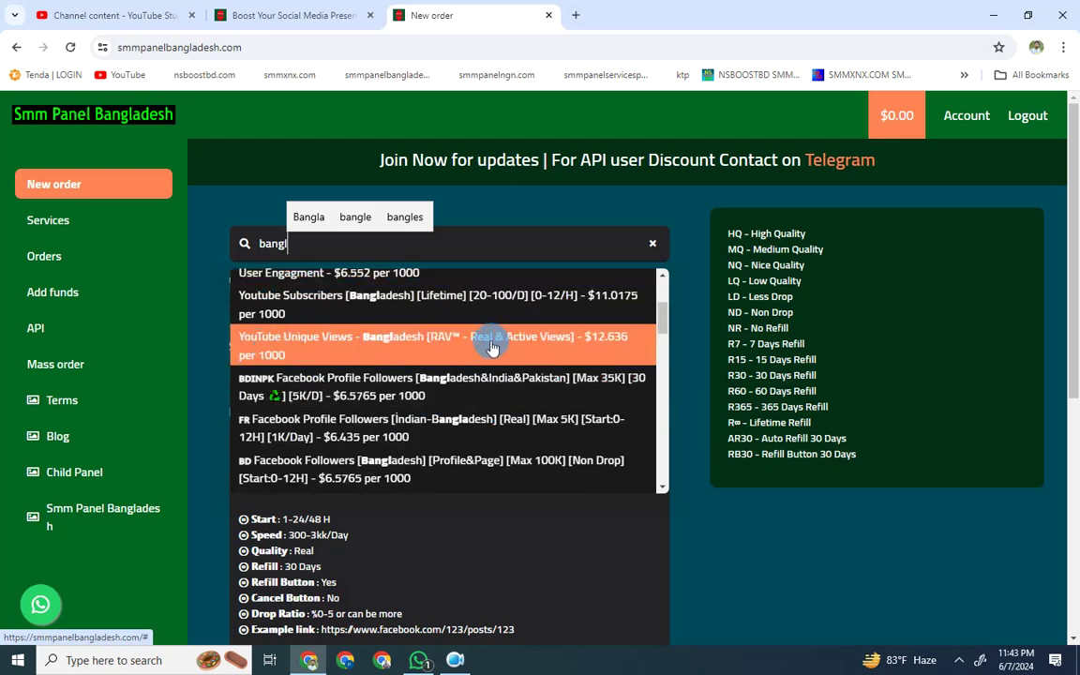
{"action": "scroll", "coordinate": [473, 347], "scroll_direction": "down", "scroll_amount": 1}
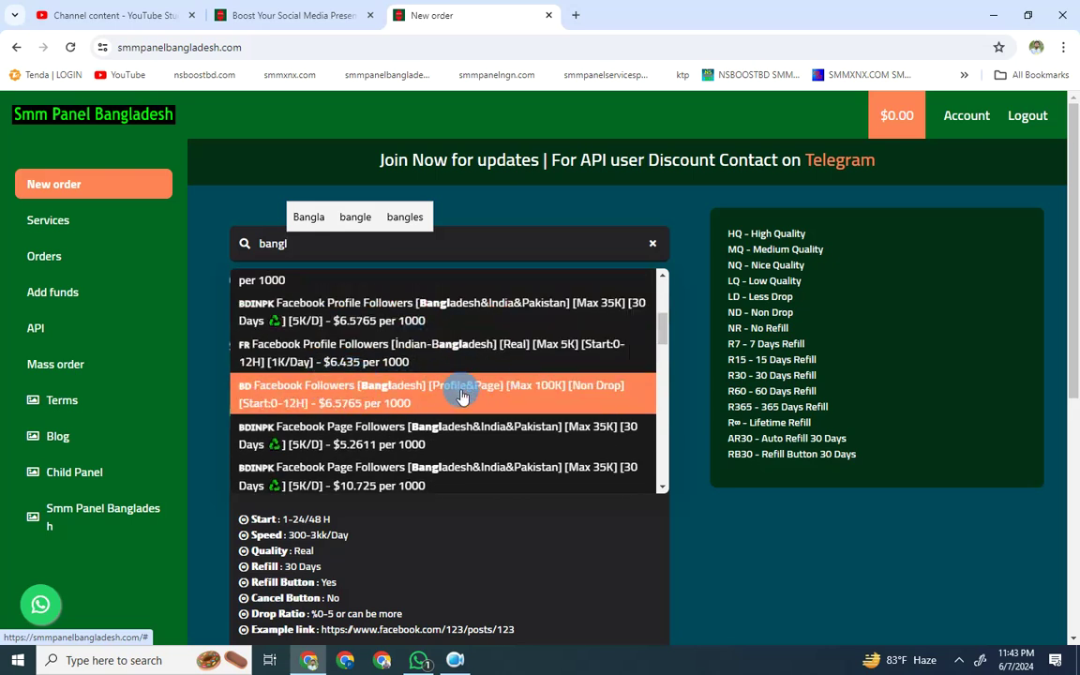
{"action": "scroll", "coordinate": [380, 386], "scroll_direction": "down", "scroll_amount": 1}
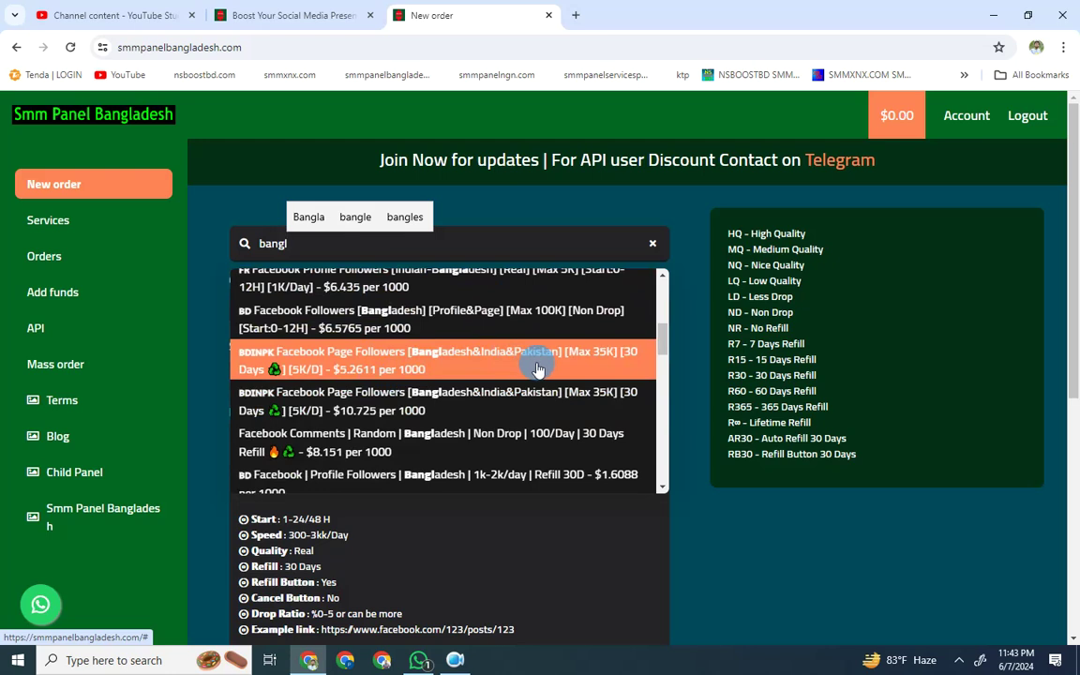
{"action": "scroll", "coordinate": [538, 368], "scroll_direction": "down", "scroll_amount": 2}
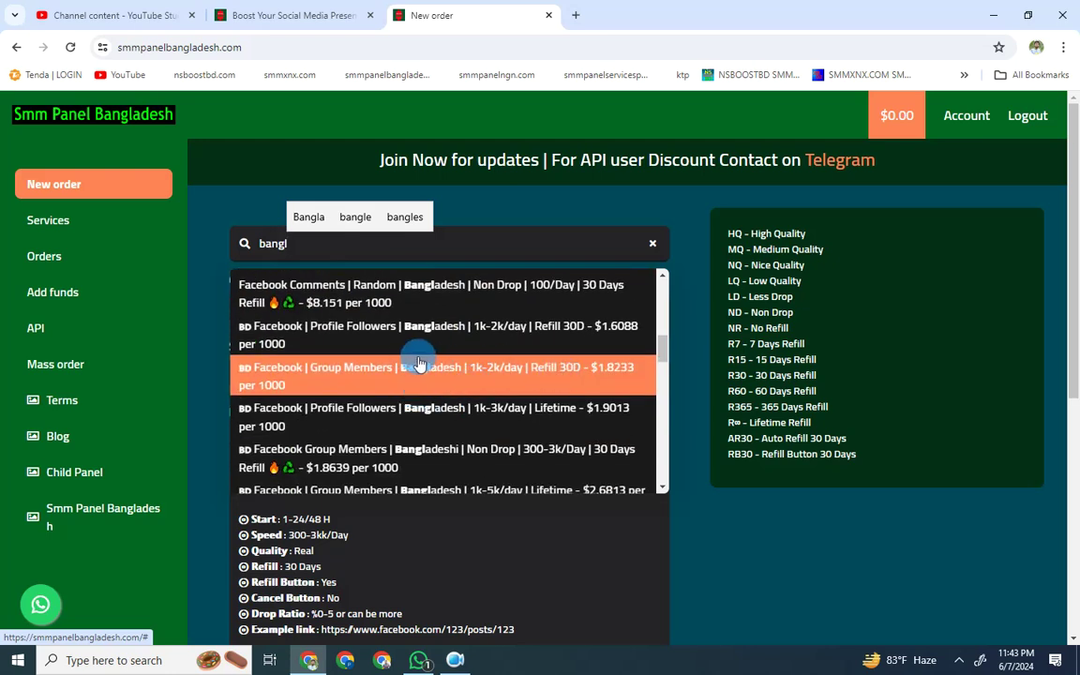
{"action": "scroll", "coordinate": [440, 412], "scroll_direction": "down", "scroll_amount": 2}
{"action": "scroll", "coordinate": [417, 384], "scroll_direction": "down", "scroll_amount": 1}
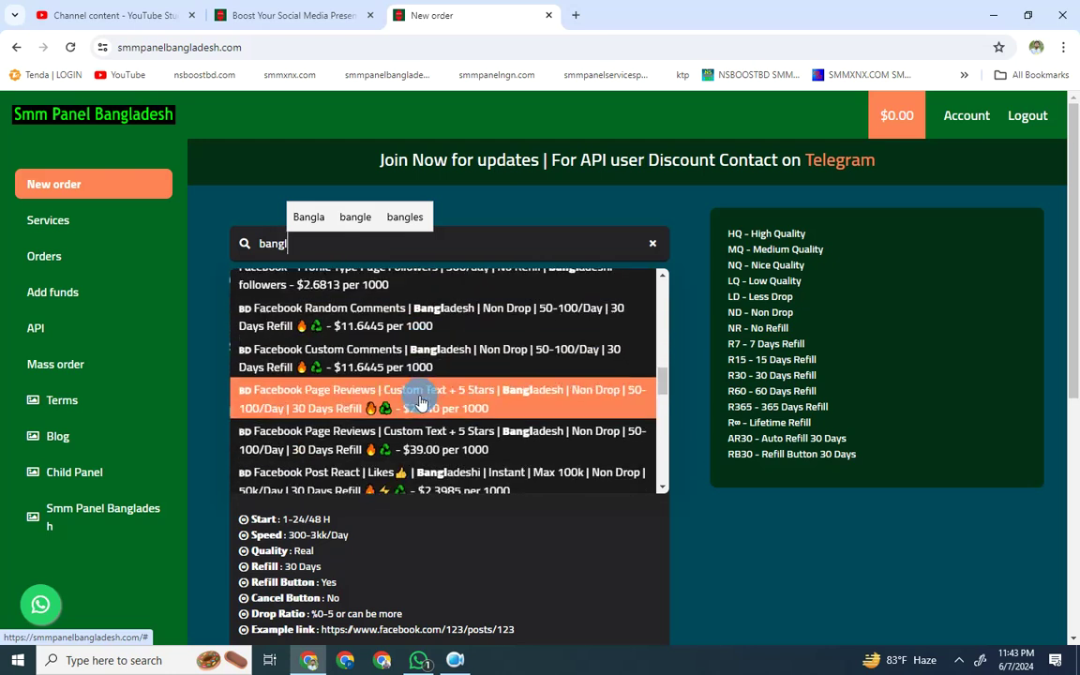
{"action": "scroll", "coordinate": [422, 393], "scroll_direction": "down", "scroll_amount": 1}
{"action": "scroll", "coordinate": [422, 403], "scroll_direction": "down", "scroll_amount": 2}
{"action": "scroll", "coordinate": [422, 407], "scroll_direction": "down", "scroll_amount": 2}
{"action": "scroll", "coordinate": [422, 412], "scroll_direction": "down", "scroll_amount": 1}
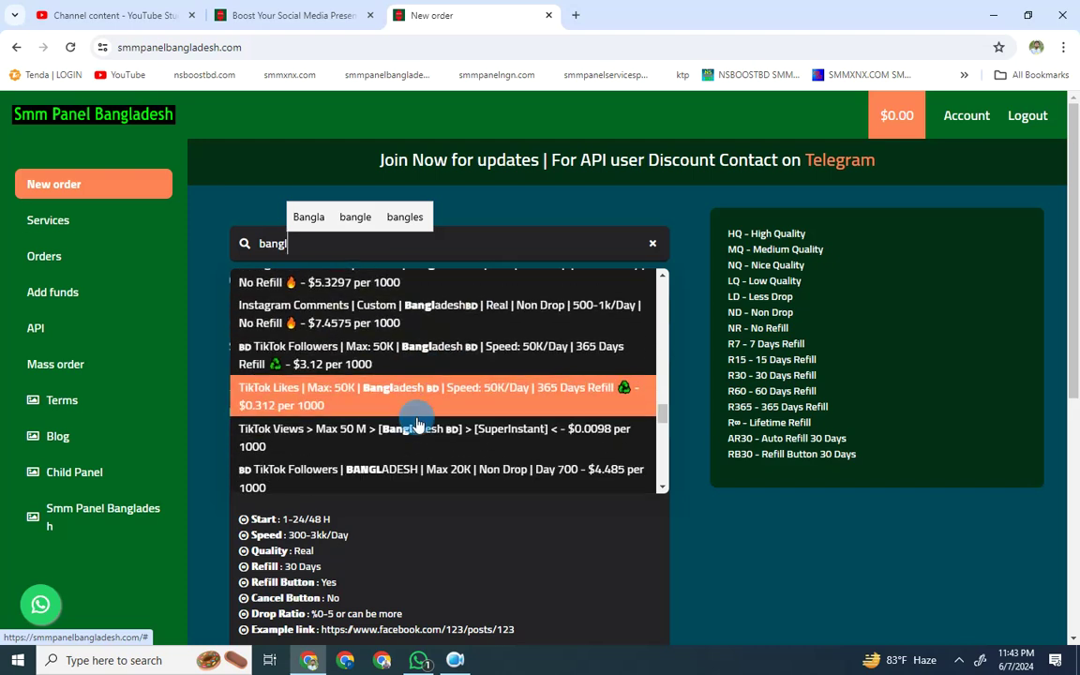
{"action": "scroll", "coordinate": [423, 422], "scroll_direction": "down", "scroll_amount": 2}
{"action": "scroll", "coordinate": [422, 417], "scroll_direction": "down", "scroll_amount": 3}
{"action": "scroll", "coordinate": [422, 422], "scroll_direction": "up", "scroll_amount": 2}
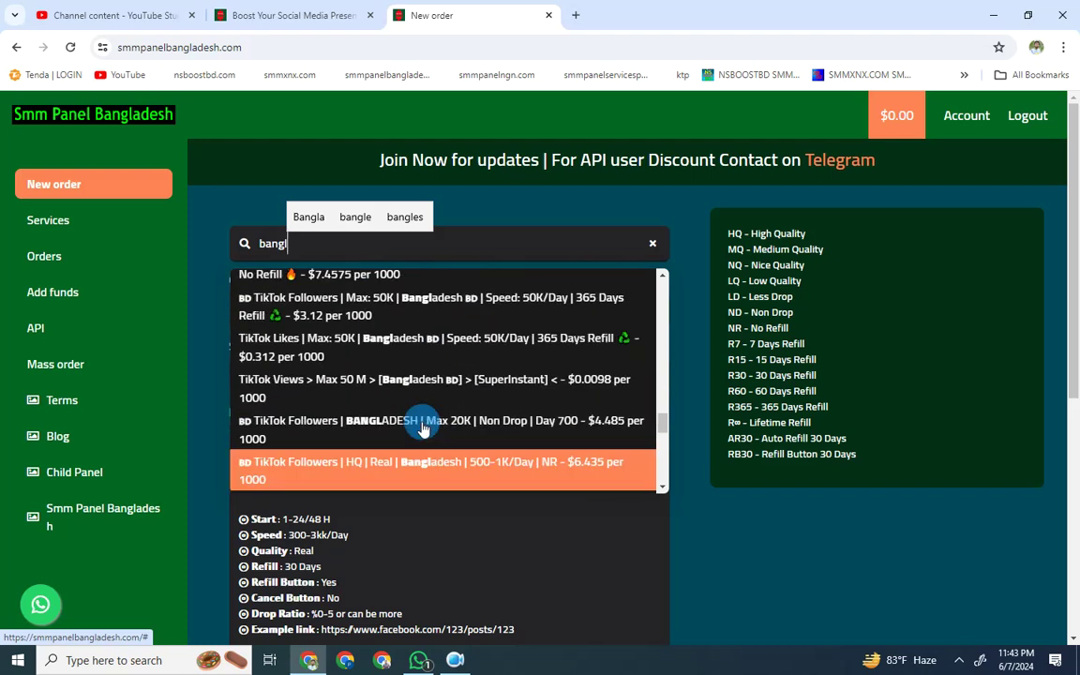
{"action": "scroll", "coordinate": [374, 375], "scroll_direction": "up", "scroll_amount": 2}
{"action": "scroll", "coordinate": [400, 439], "scroll_direction": "up", "scroll_amount": 1}
{"action": "scroll", "coordinate": [394, 385], "scroll_direction": "down", "scroll_amount": 3}
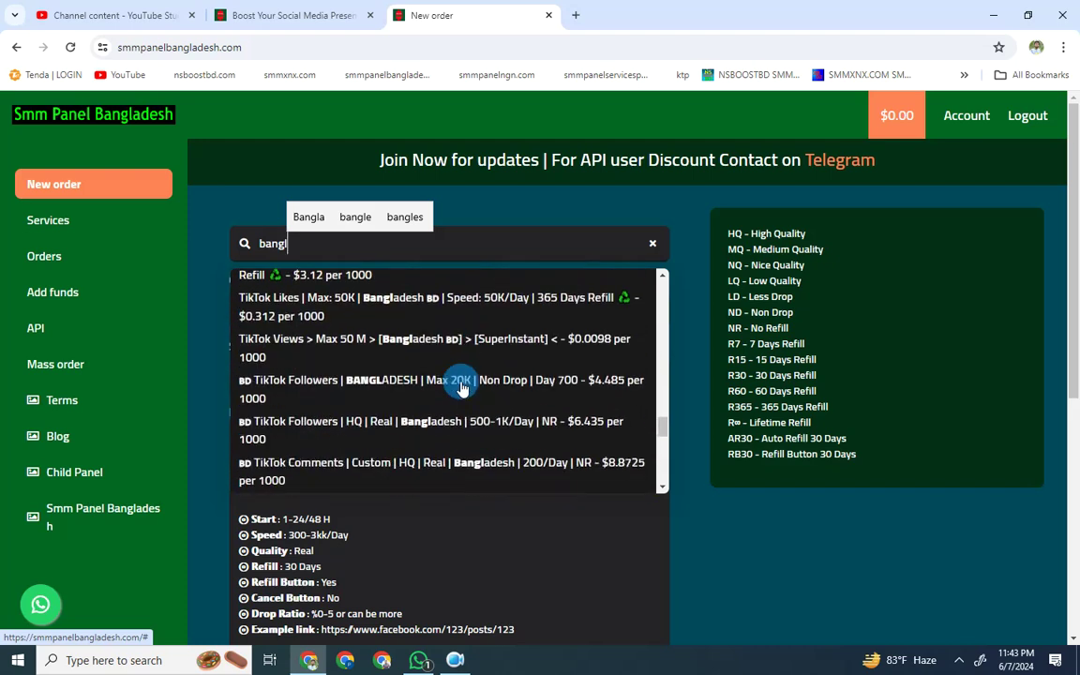
{"action": "scroll", "coordinate": [426, 394], "scroll_direction": "down", "scroll_amount": 1}
{"action": "scroll", "coordinate": [433, 403], "scroll_direction": "down", "scroll_amount": 2}
{"action": "scroll", "coordinate": [433, 403], "scroll_direction": "down", "scroll_amount": 2}
{"action": "scroll", "coordinate": [427, 408], "scroll_direction": "down", "scroll_amount": 2}
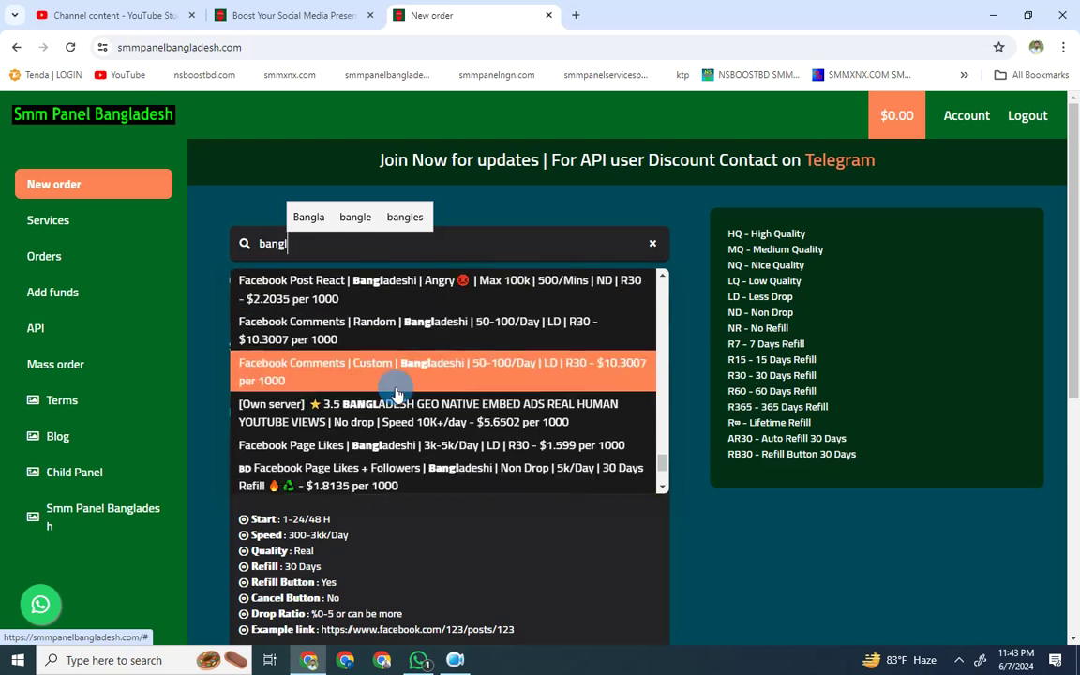
{"action": "scroll", "coordinate": [417, 441], "scroll_direction": "down", "scroll_amount": 3}
{"action": "scroll", "coordinate": [417, 459], "scroll_direction": "down", "scroll_amount": 1}
Step: Close the 'bangl' search results list of Bangladesh YouTube, Facebook and TikTok services
{"action": "left_click", "coordinate": [651, 451]}
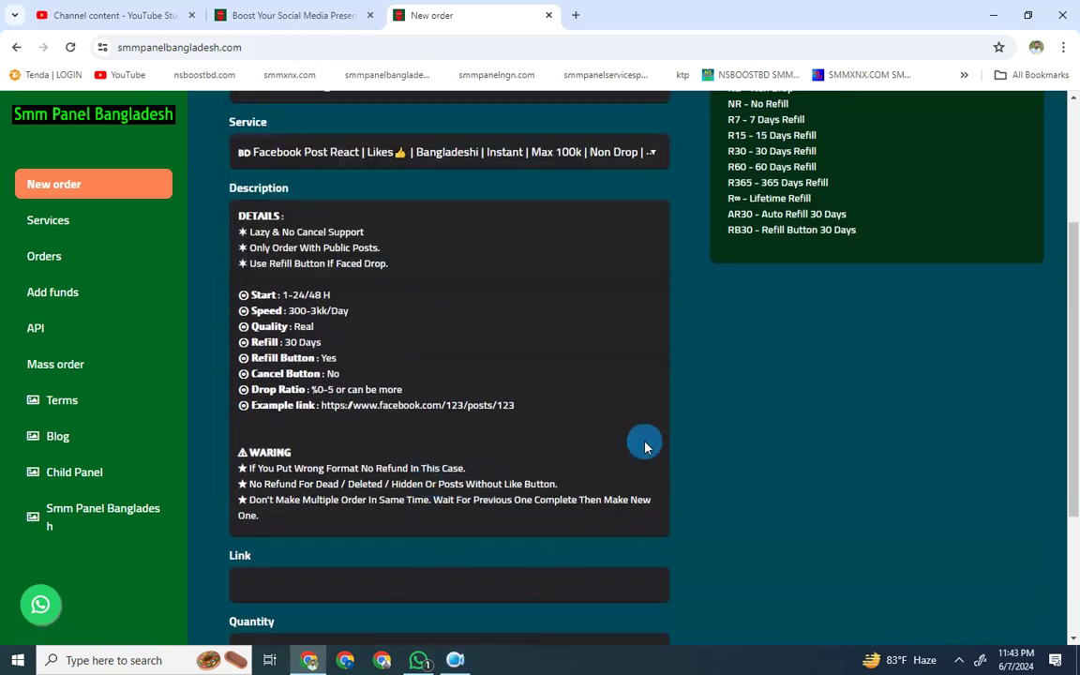
{"action": "scroll", "coordinate": [525, 394], "scroll_direction": "up", "scroll_amount": 3}
Step: Reload the New order form, glance at its category list, then go to Add funds
{"action": "left_click", "coordinate": [52, 187]}
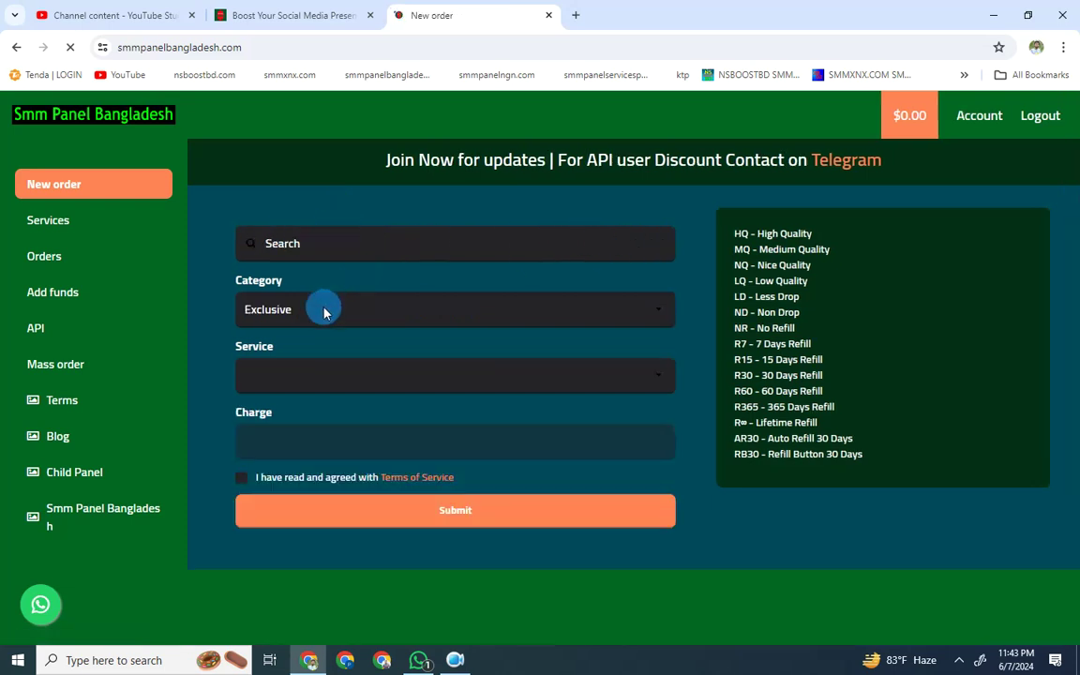
{"action": "left_click", "coordinate": [325, 312]}
{"action": "left_click", "coordinate": [529, 298]}
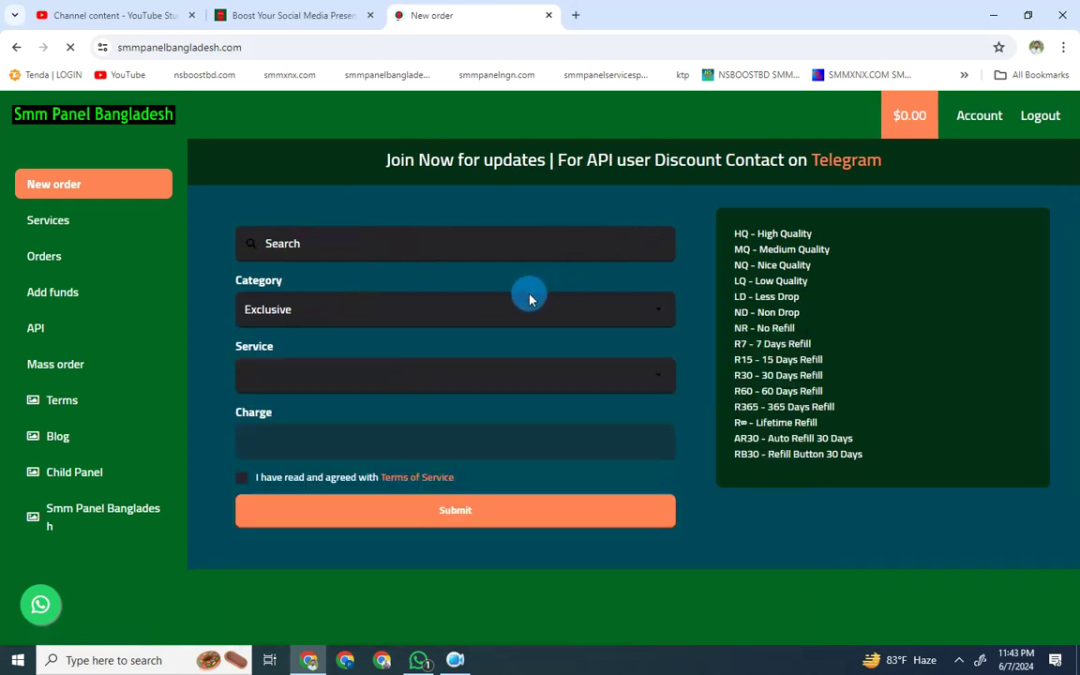
{"action": "left_click", "coordinate": [288, 309]}
{"action": "scroll", "coordinate": [330, 441], "scroll_direction": "down", "scroll_amount": 5}
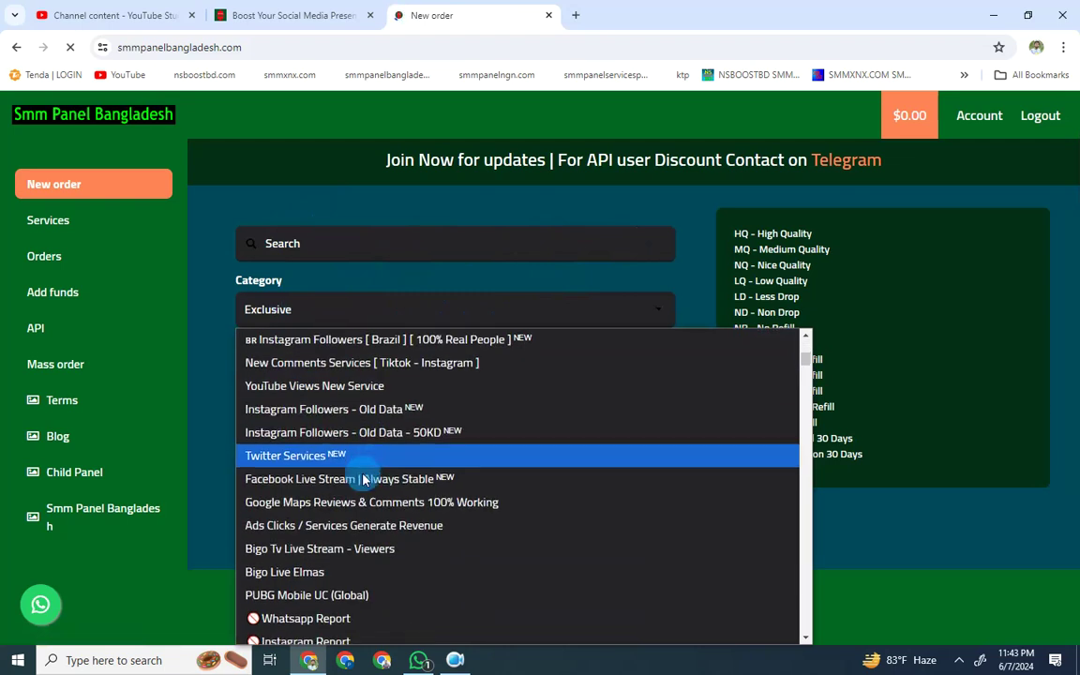
{"action": "scroll", "coordinate": [367, 494], "scroll_direction": "down", "scroll_amount": 5}
{"action": "scroll", "coordinate": [374, 482], "scroll_direction": "down", "scroll_amount": 5}
{"action": "scroll", "coordinate": [374, 451], "scroll_direction": "down", "scroll_amount": 5}
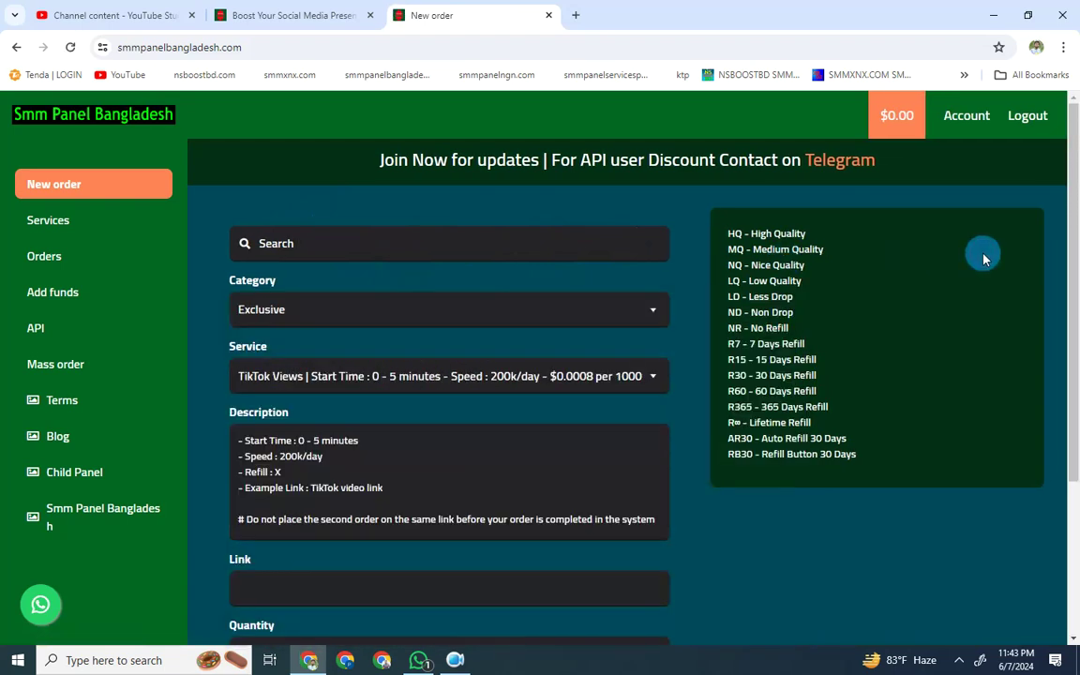
{"action": "left_click", "coordinate": [72, 291]}
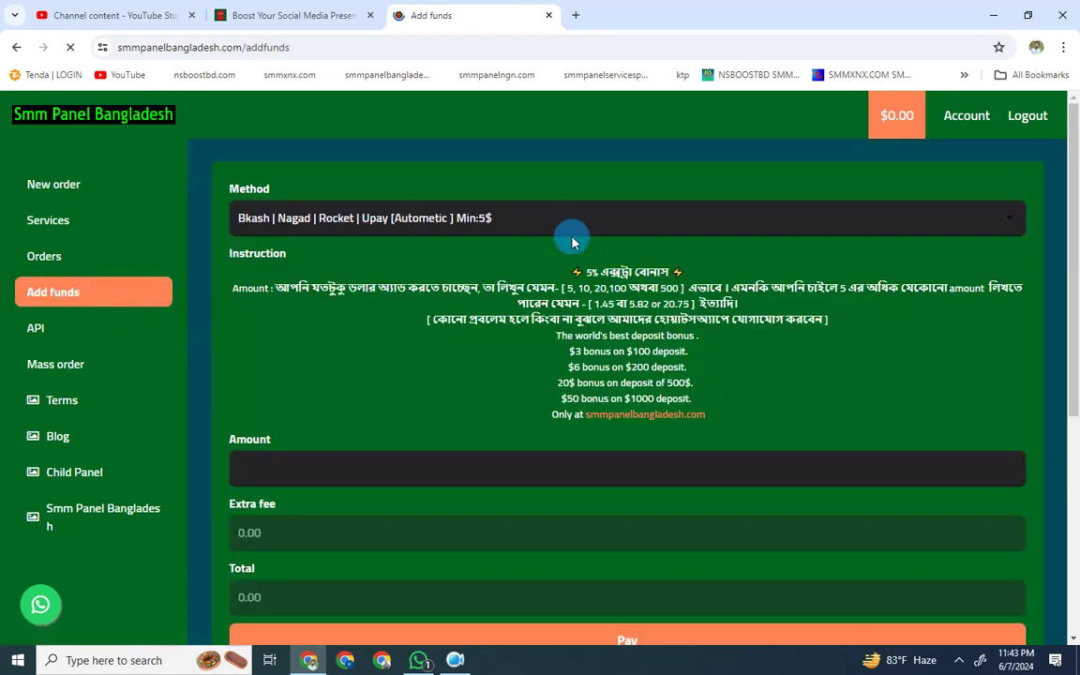
{"action": "left_click", "coordinate": [427, 223]}
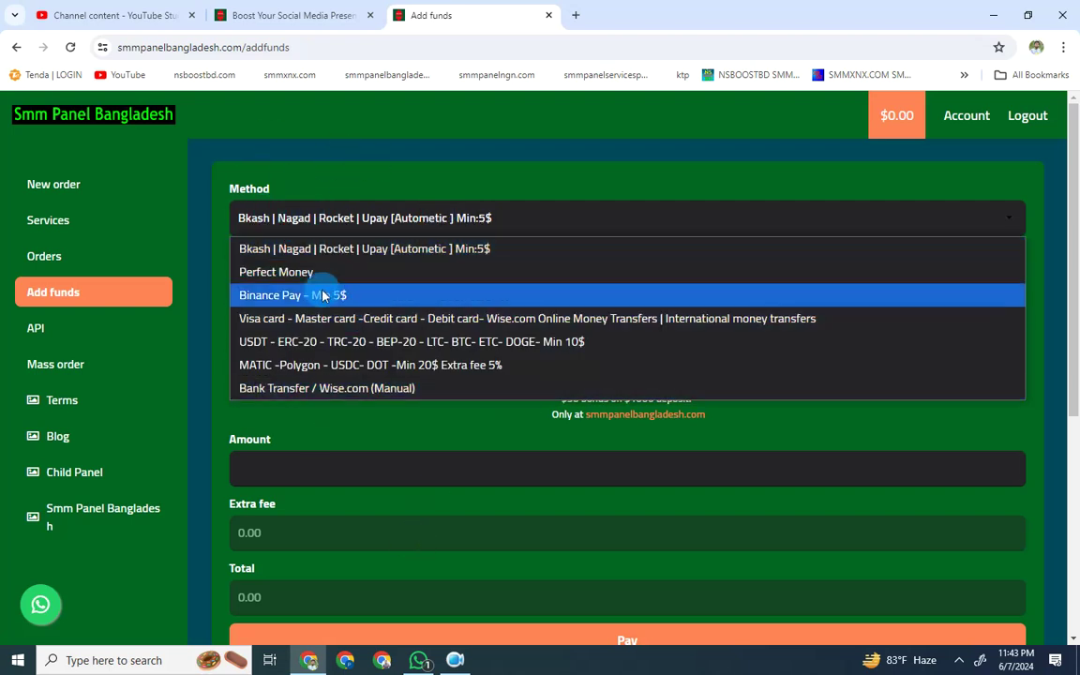
{"action": "left_click", "coordinate": [444, 150]}
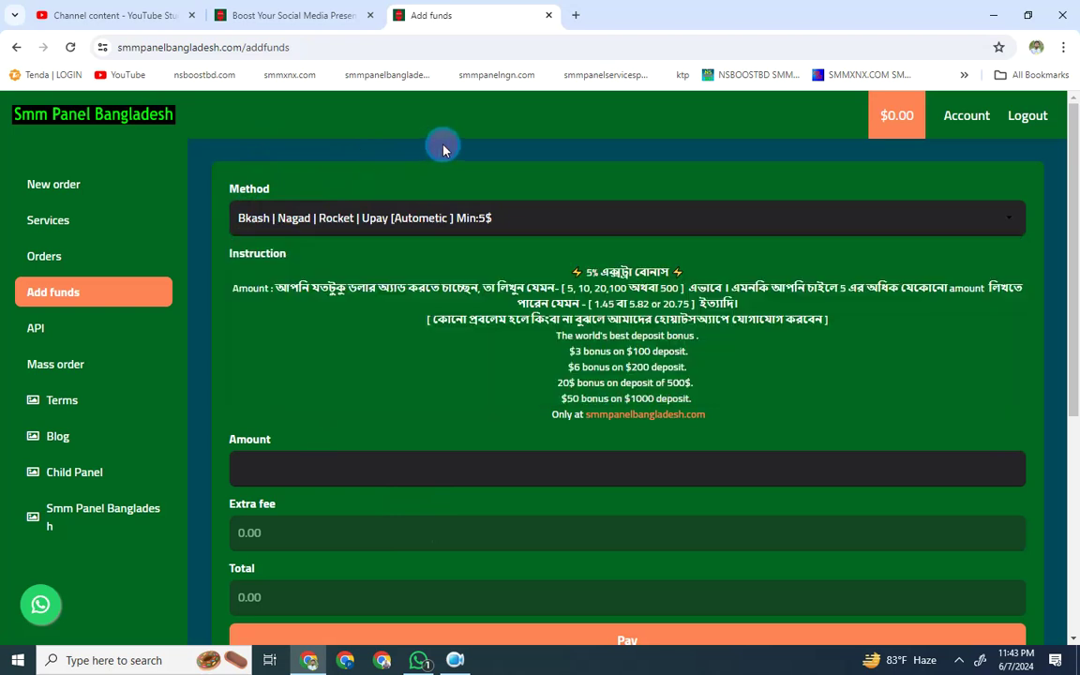
{"action": "scroll", "coordinate": [340, 391], "scroll_direction": "down", "scroll_amount": 3}
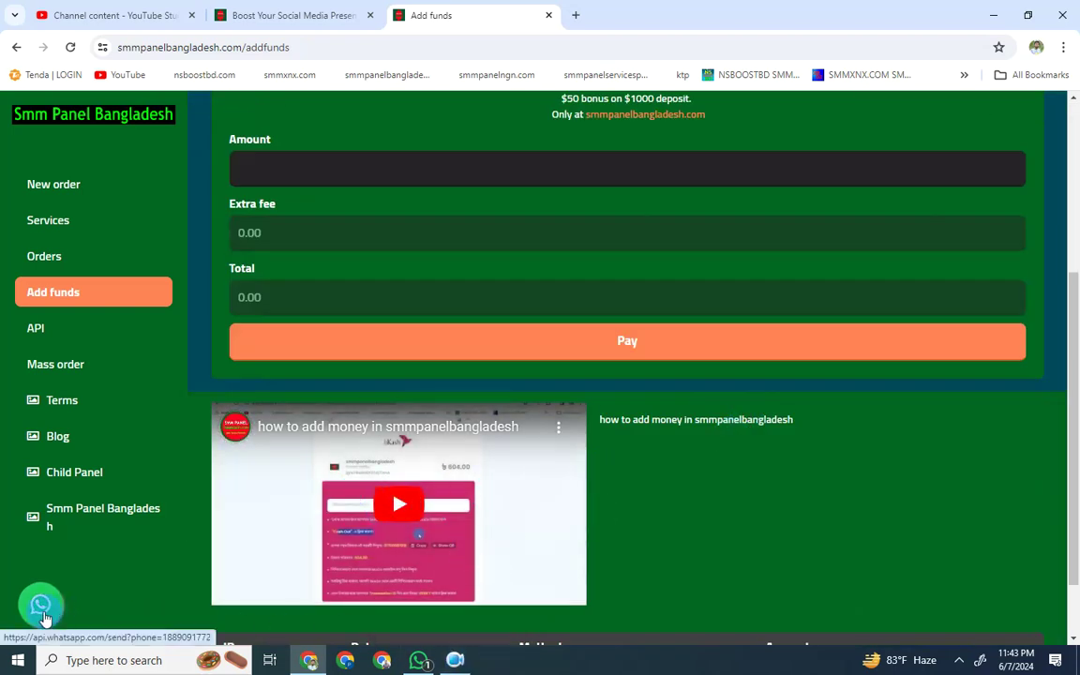
{"action": "scroll", "coordinate": [12, 494], "scroll_direction": "up", "scroll_amount": 2}
{"action": "scroll", "coordinate": [168, 417], "scroll_direction": "up", "scroll_amount": 1}
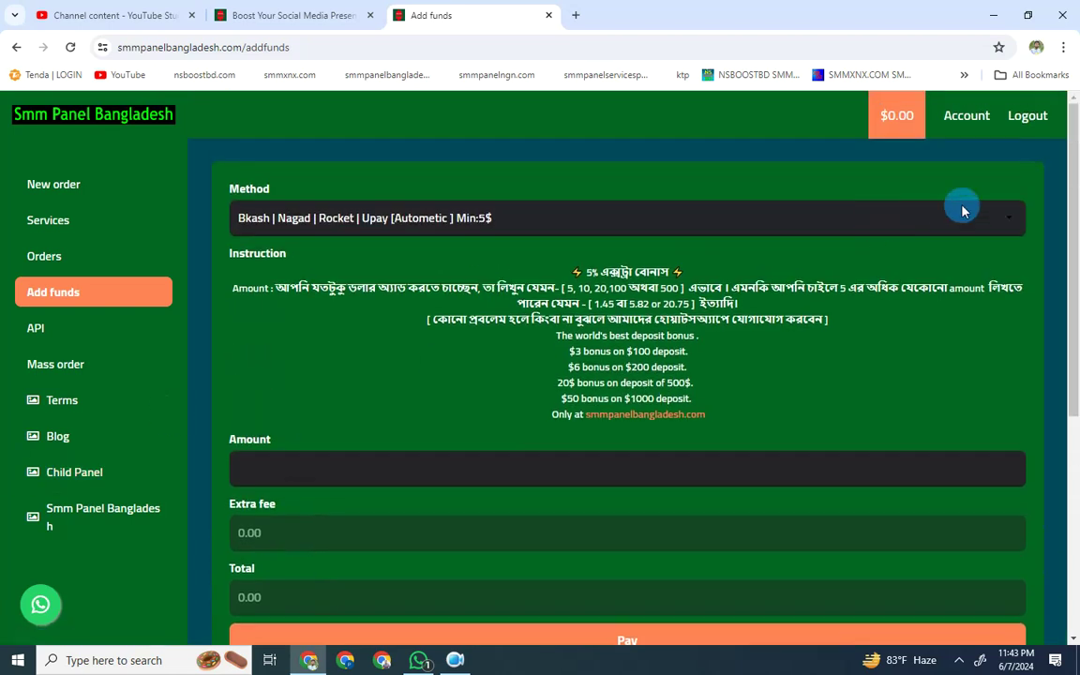